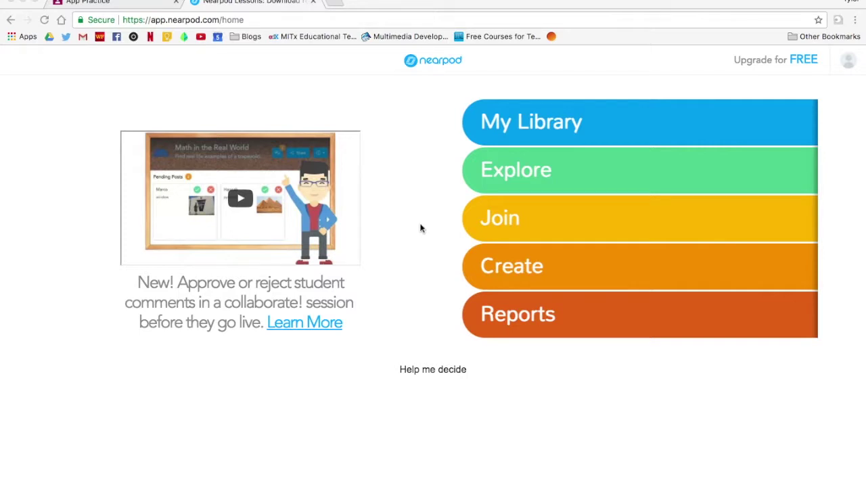
# Open the lesson library and start the France lesson as a live lesson.
pyautogui.click(568, 124)
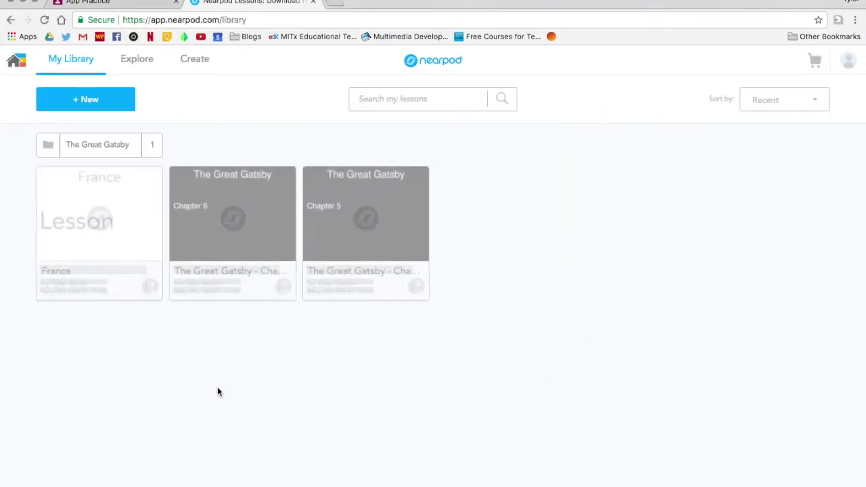
pyautogui.moveTo(111, 181)
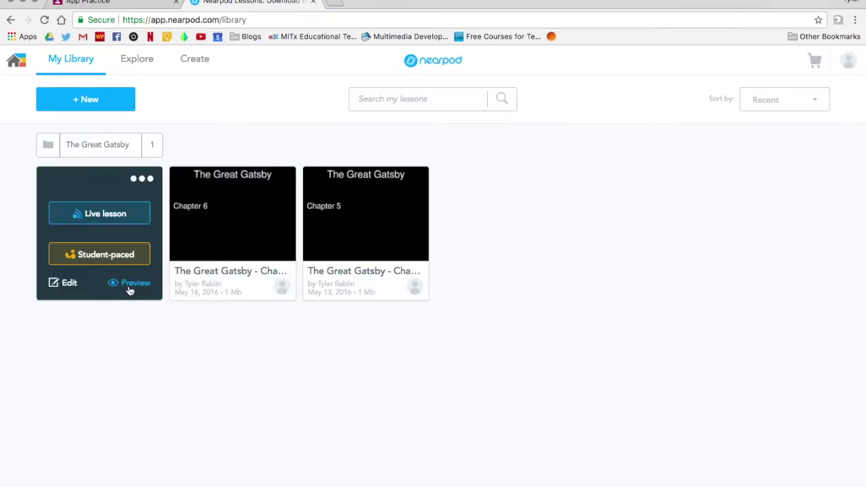
pyautogui.click(141, 178)
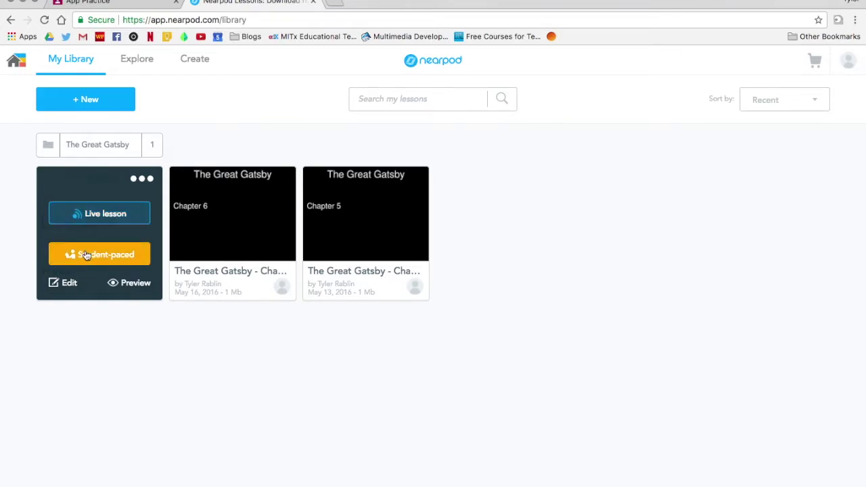
pyautogui.click(100, 215)
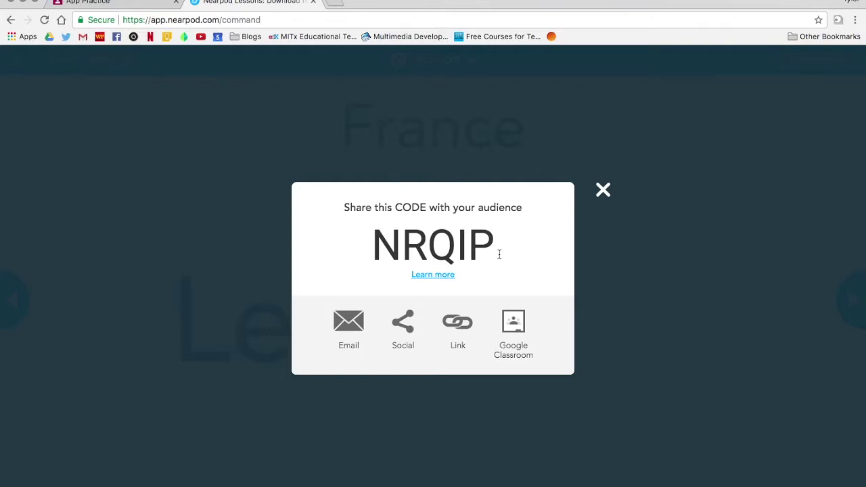
# Share the live session to Google Classroom as an announcement for the App Practice class.
pyautogui.click(519, 329)
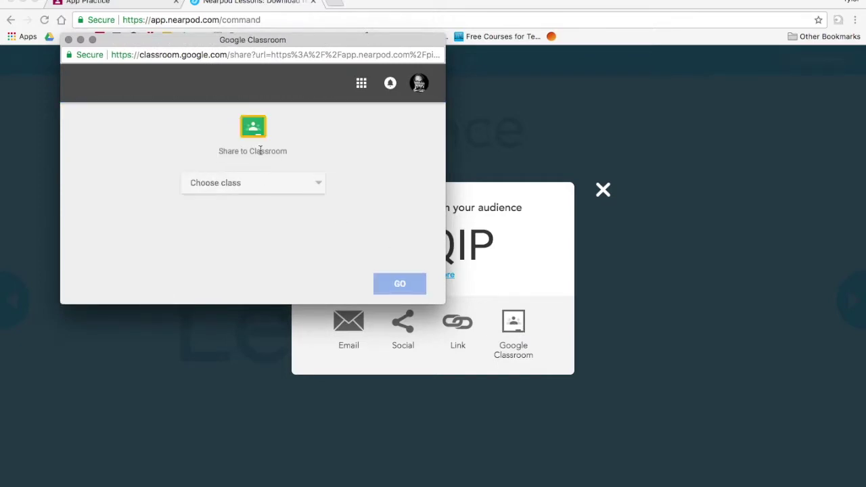
pyautogui.click(263, 189)
pyautogui.click(257, 227)
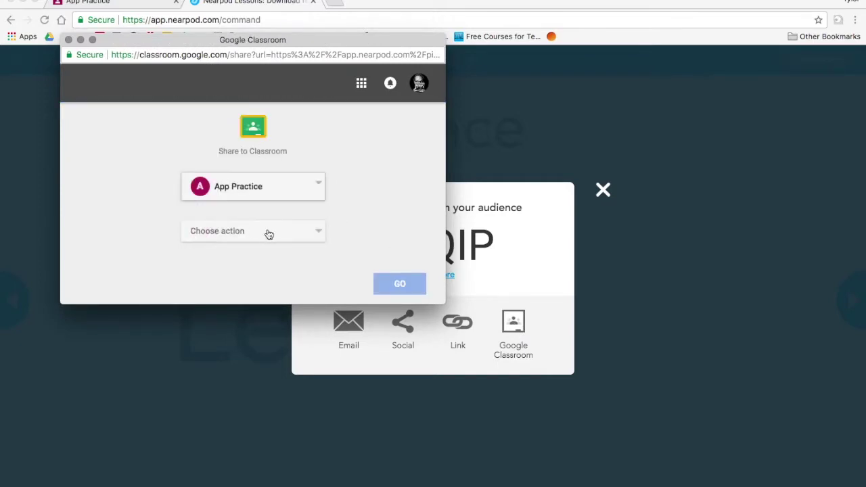
pyautogui.click(267, 233)
pyautogui.click(251, 283)
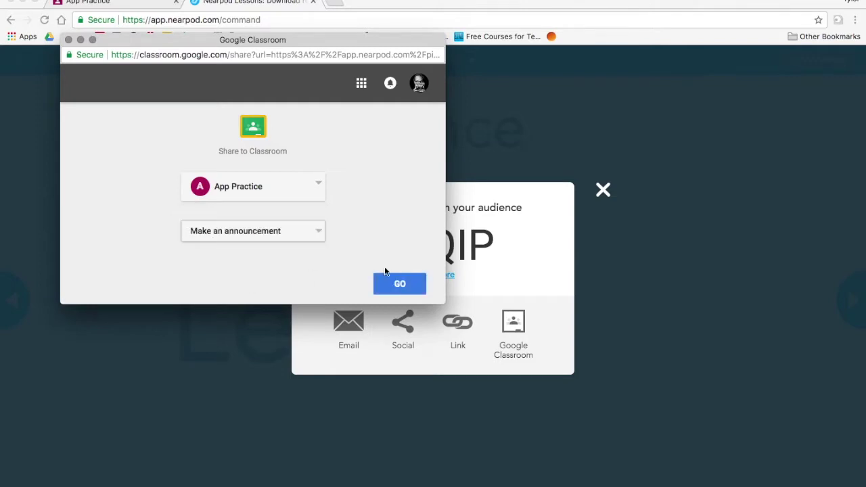
pyautogui.click(398, 283)
# Post the announcement with the text "Click here!" and view it in the class stream.
pyautogui.write('Clic')
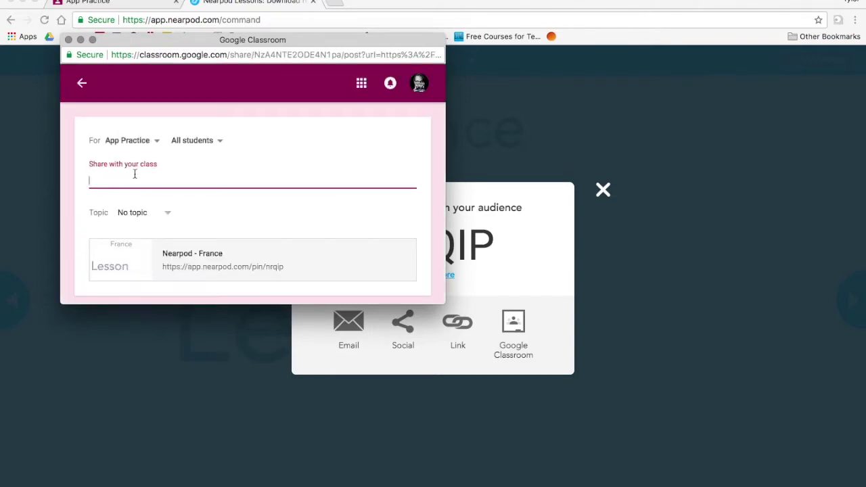
pyautogui.write('k here!')
pyautogui.scroll(-2, 386, 193)
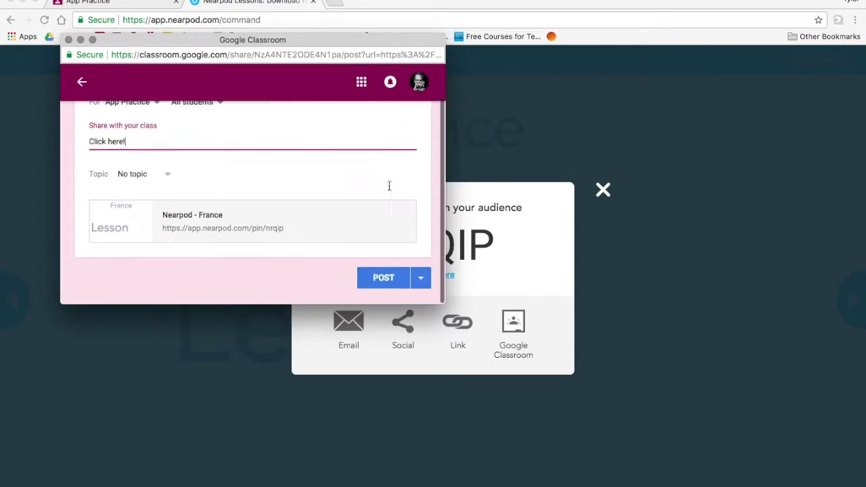
pyautogui.click(390, 282)
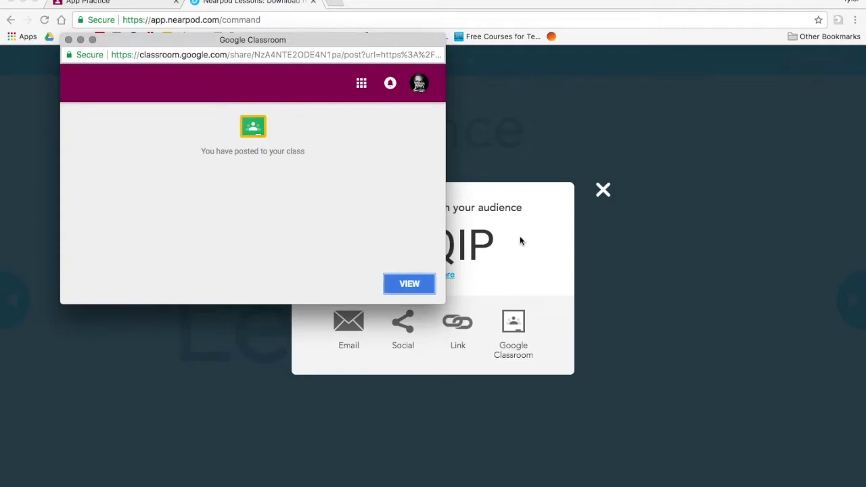
pyautogui.click(406, 284)
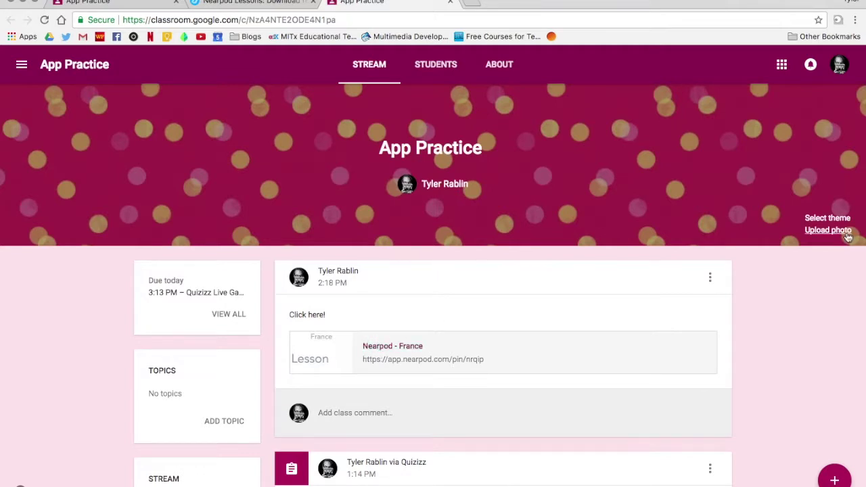
# Put the teacher's and student's windows side by side and open the Nearpod - France link from the student's updated stream.
pyautogui.moveTo(857, 251); pyautogui.dragTo(437, 251)
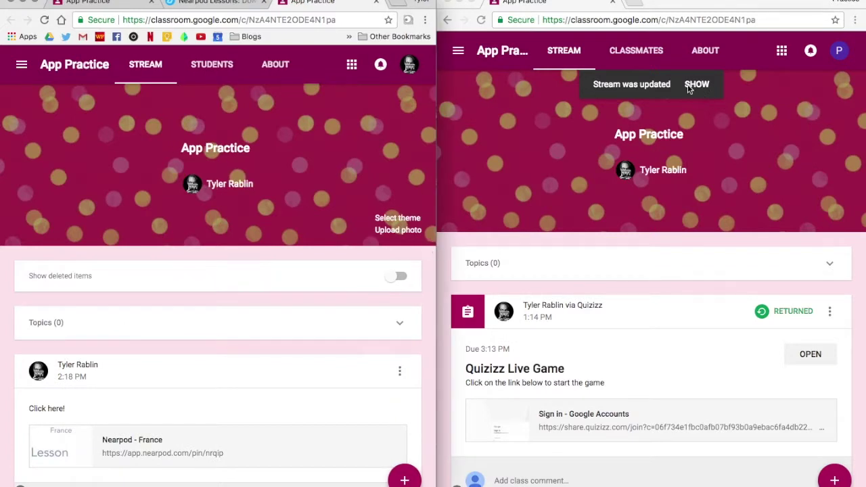
pyautogui.click(697, 84)
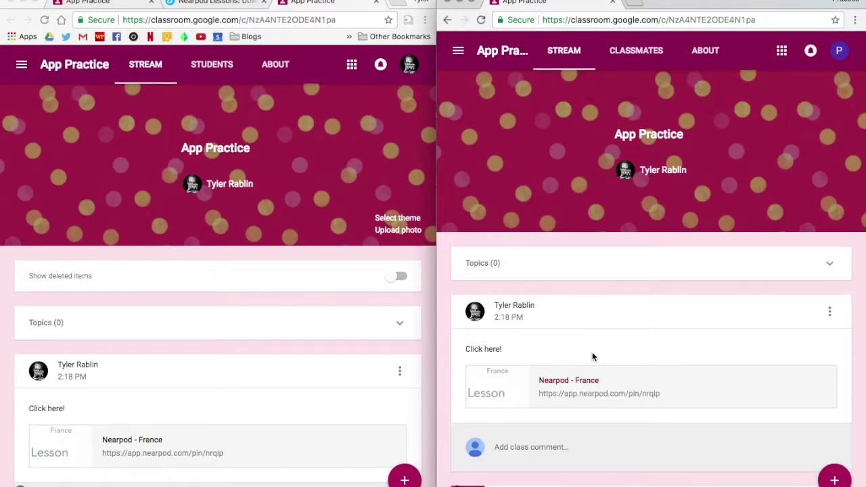
pyautogui.click(572, 381)
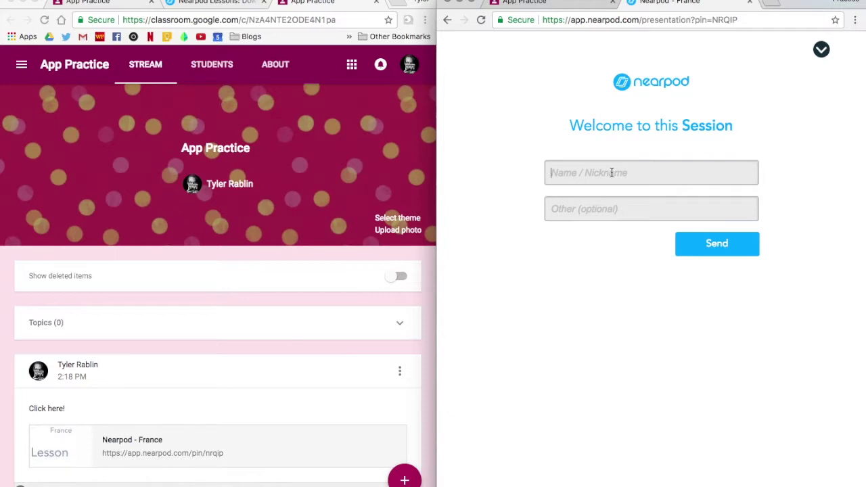
# Join the session as the student, entering the student's name and "Practice" in the optional field.
pyautogui.write('Rablin')
pyautogui.press('Tab')
pyautogui.write('Practice')
pyautogui.click(633, 304)
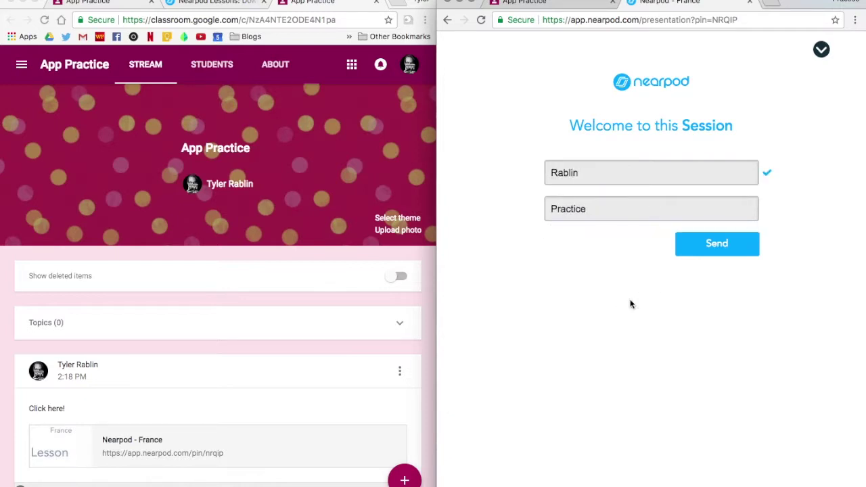
pyautogui.click(722, 247)
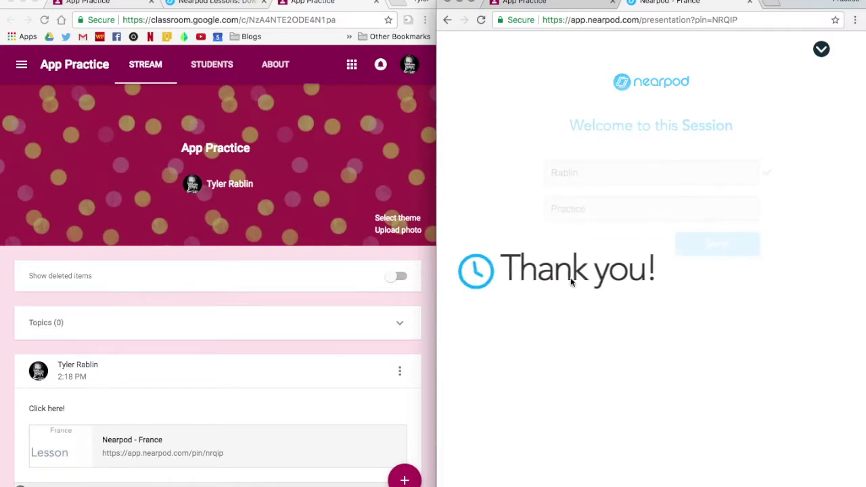
# Dismiss the session code in the teacher's Nearpod view and check the list of joined students.
pyautogui.click(227, 4)
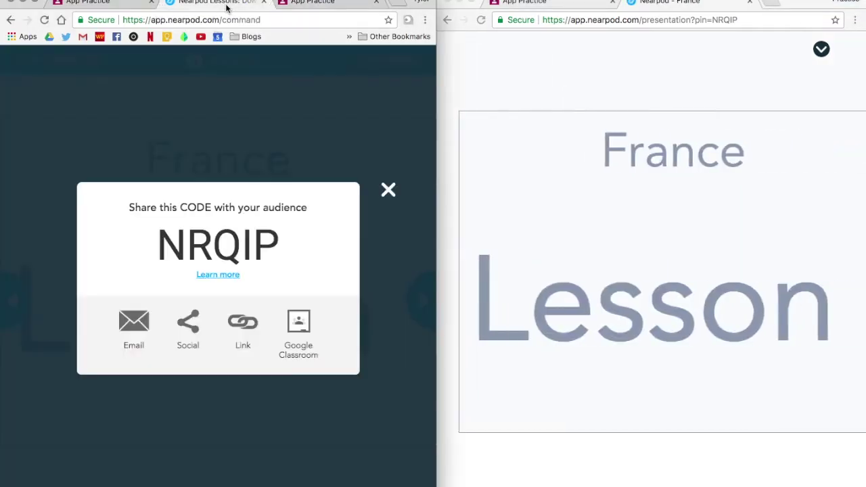
pyautogui.click(388, 190)
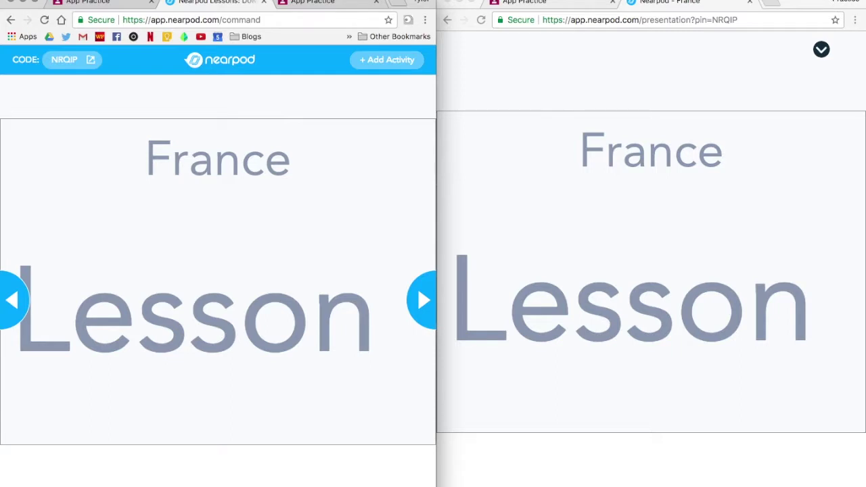
pyautogui.click(27, 485)
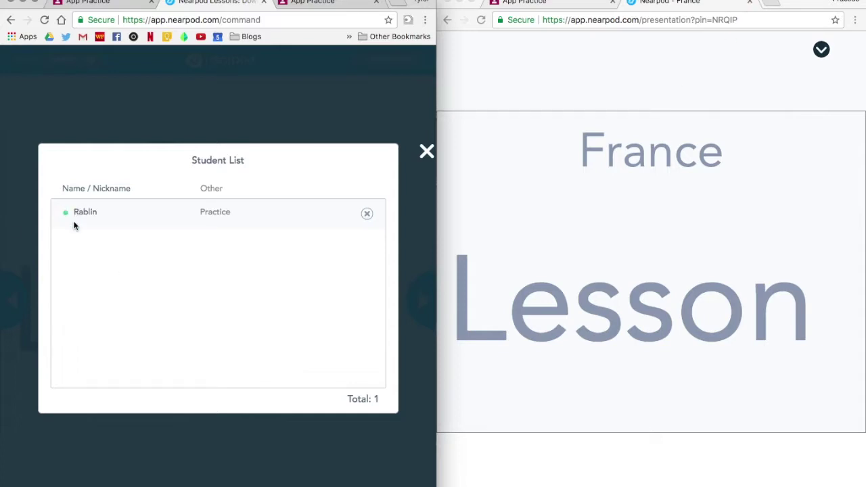
pyautogui.click(426, 151)
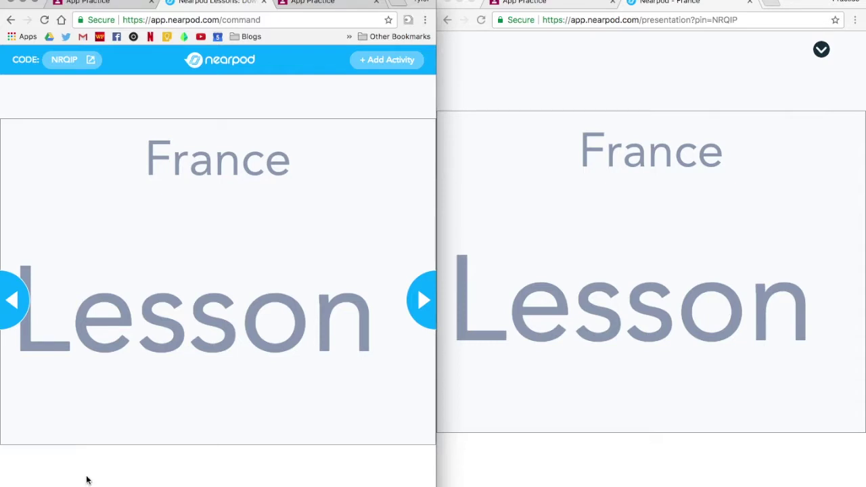
# Look over the lesson's slide thumbnails in the teacher's view and collapse them again.
pyautogui.click(218, 485)
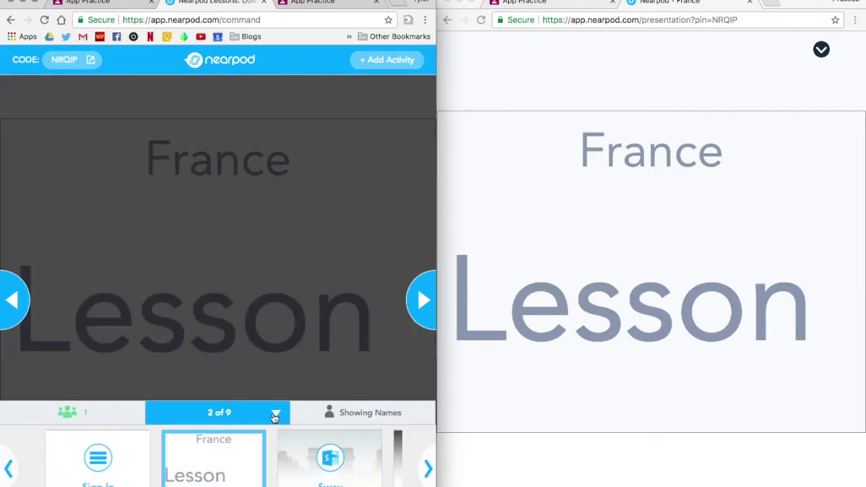
pyautogui.click(276, 413)
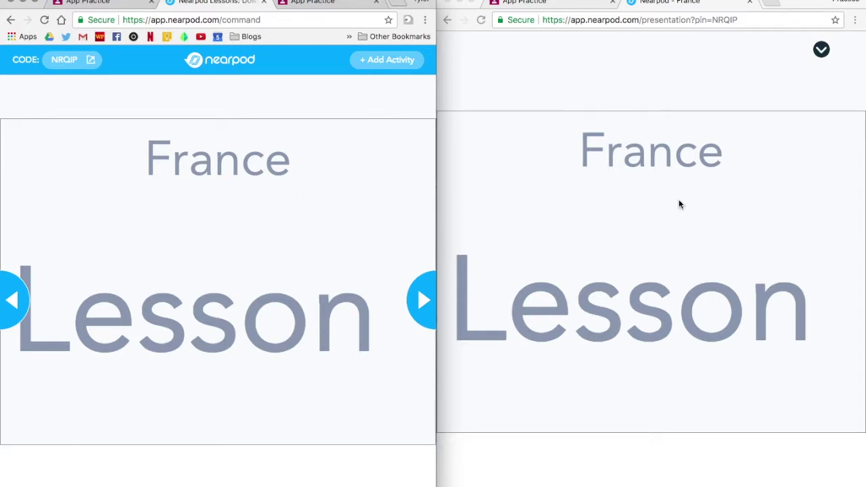
pyautogui.click(558, 69)
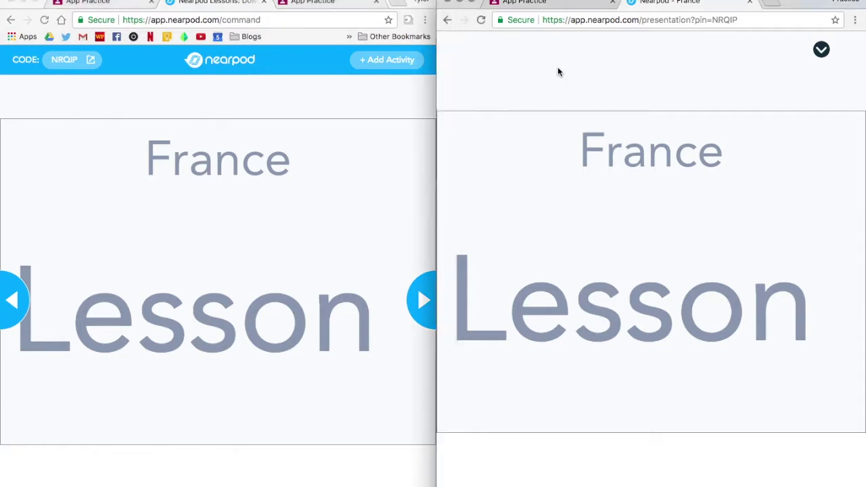
pyautogui.click(323, 95)
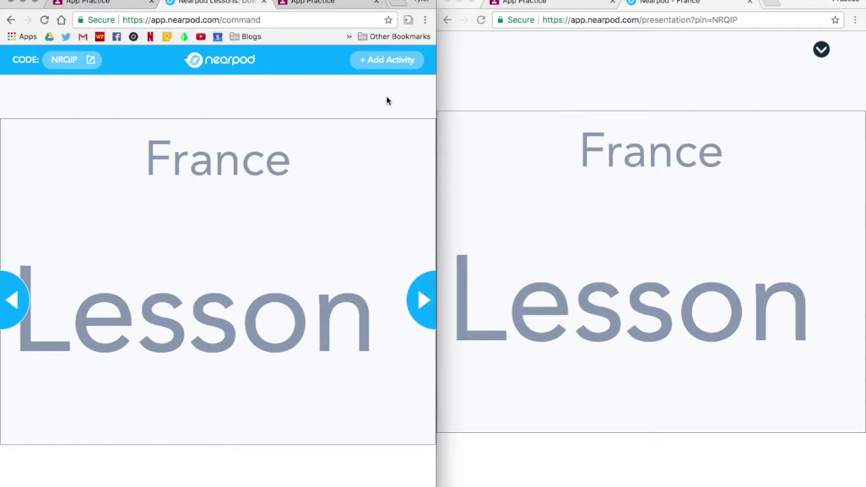
# Advance the lesson to the Sway slide and browse its France content in the student's view, returning to its beginning.
pyautogui.click(421, 302)
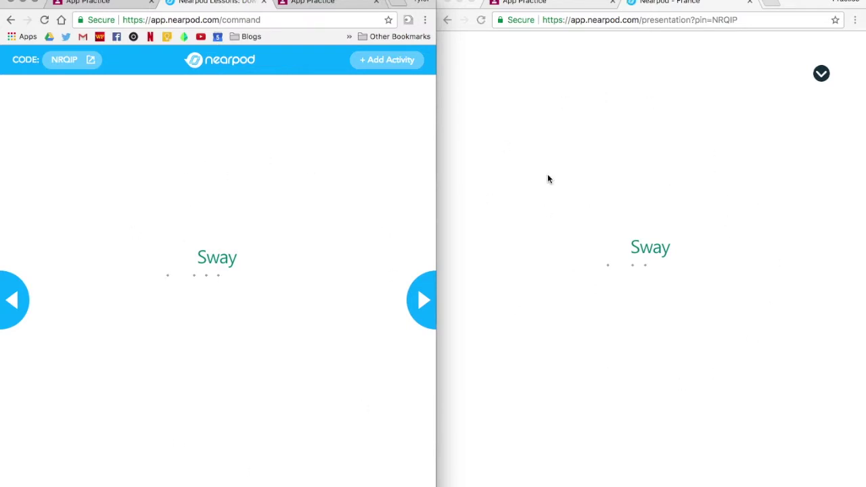
pyautogui.scroll(-15, 618, 276)
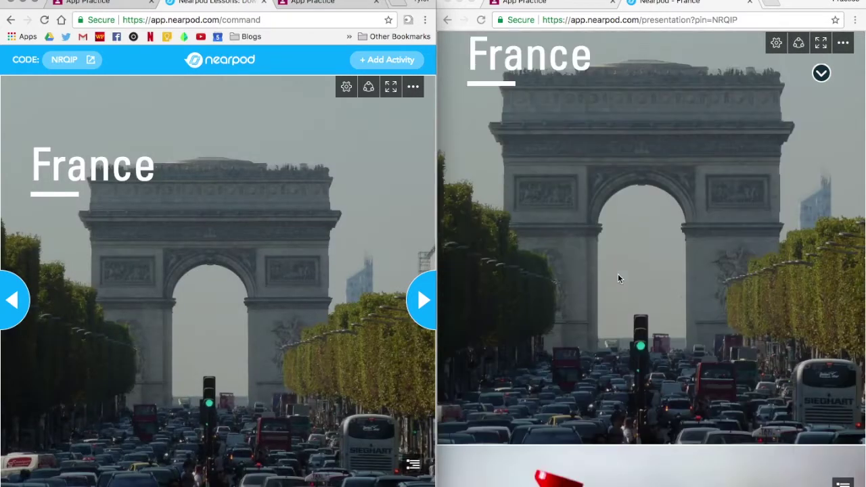
pyautogui.scroll(-5, 618, 273)
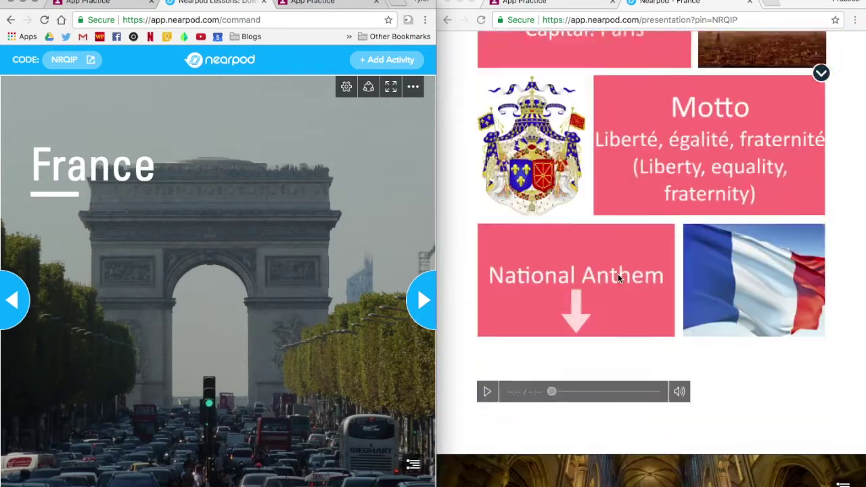
pyautogui.scroll(6, 617, 273)
pyautogui.scroll(-15, 618, 273)
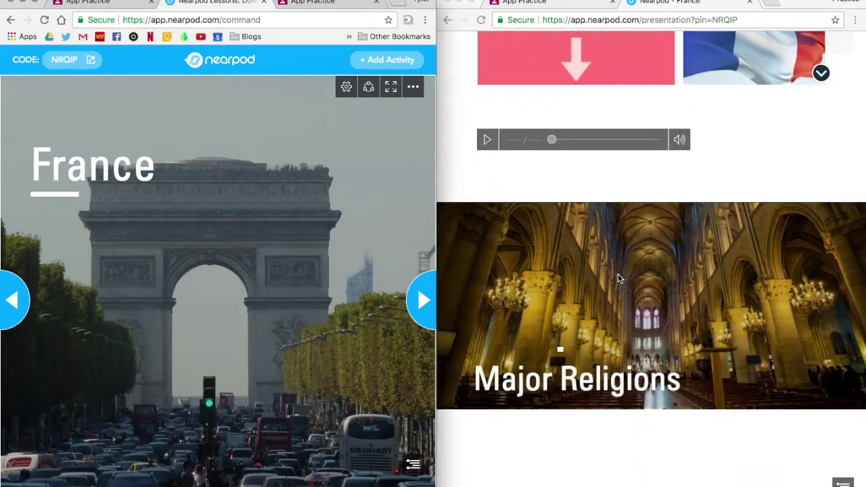
pyautogui.scroll(-15, 618, 274)
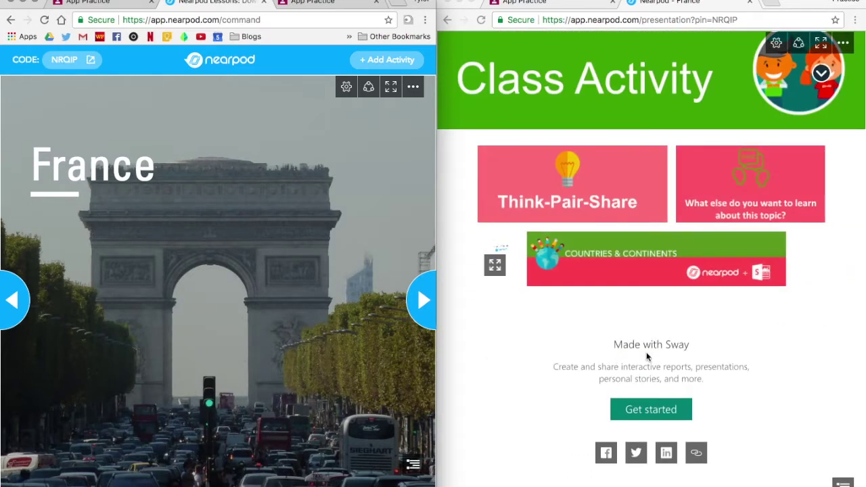
pyautogui.scroll(6, 661, 235)
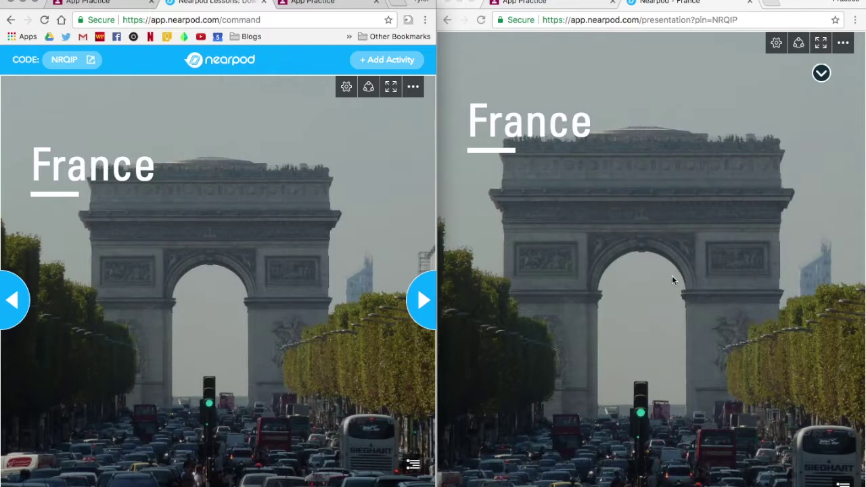
pyautogui.scroll(-10, 656, 291)
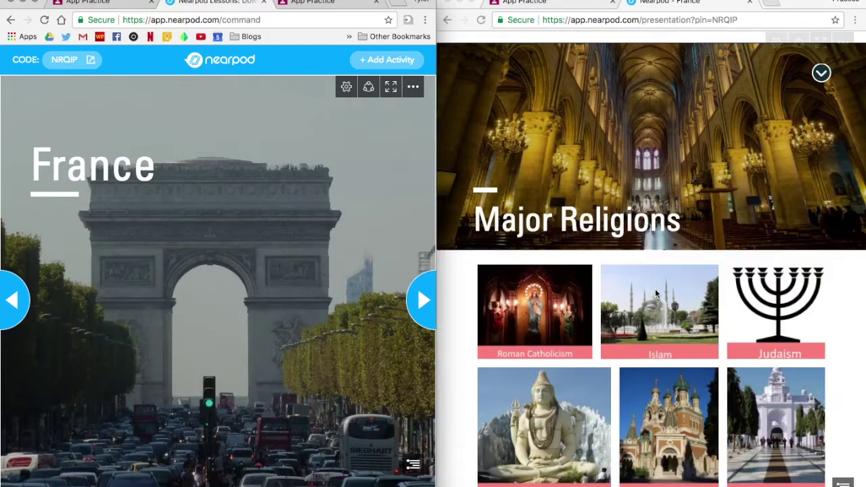
pyautogui.scroll(-5, 553, 295)
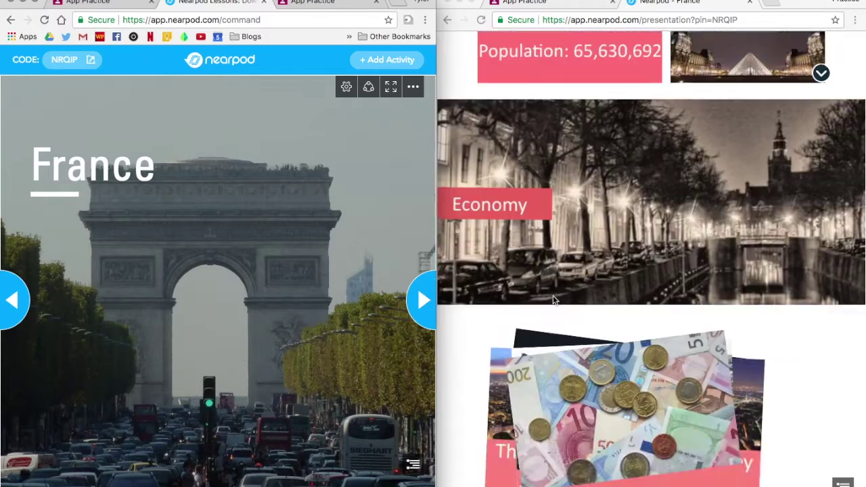
pyautogui.scroll(10, 552, 295)
pyautogui.scroll(8, 552, 295)
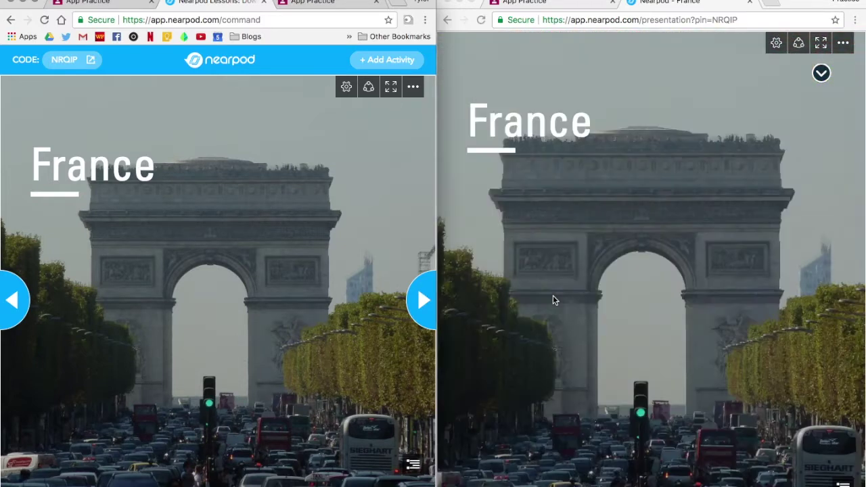
# Present the 3D Eiffel Tower slide, rotating the model in the student's view, and advance to the following slide.
pyautogui.click(423, 299)
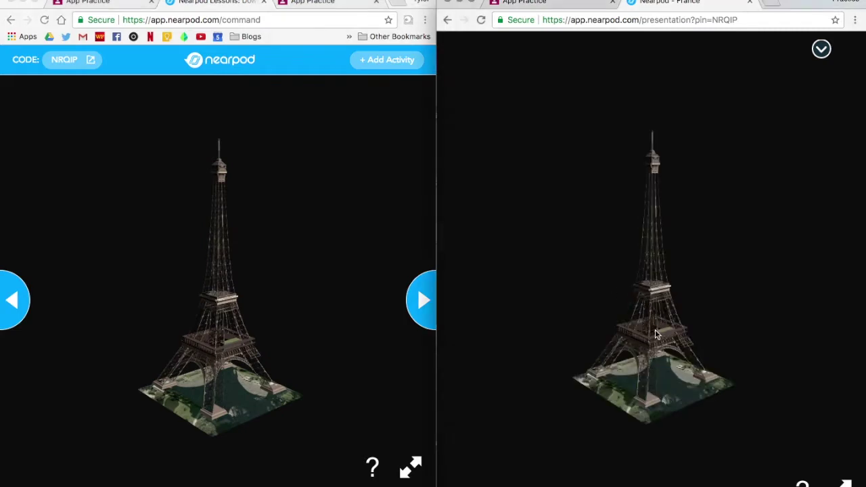
pyautogui.moveTo(643, 344); pyautogui.dragTo(756, 343)
pyautogui.click(422, 300)
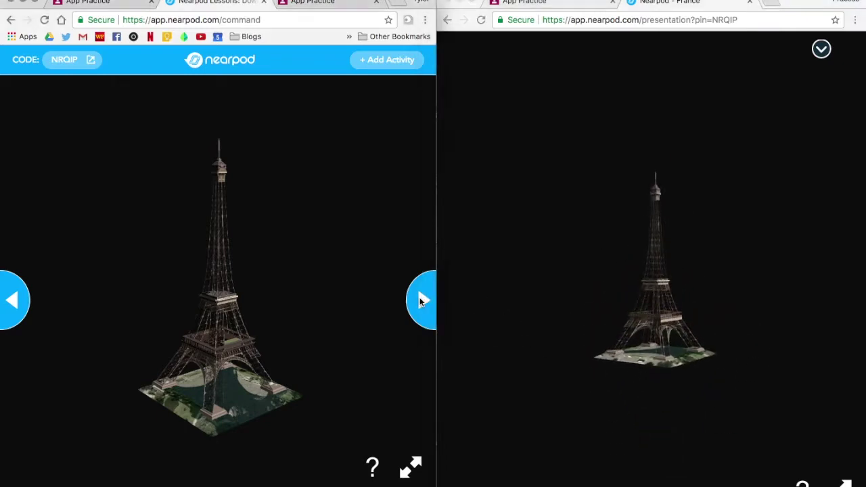
# Advance to the open-ended France question and submit "I learned that the Eiffel Tower is really big!" from the student's view.
pyautogui.click(422, 300)
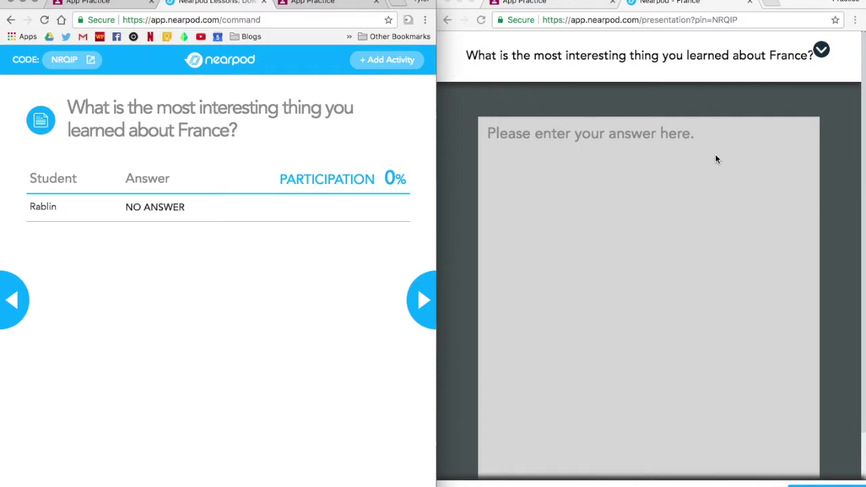
pyautogui.click(781, 174)
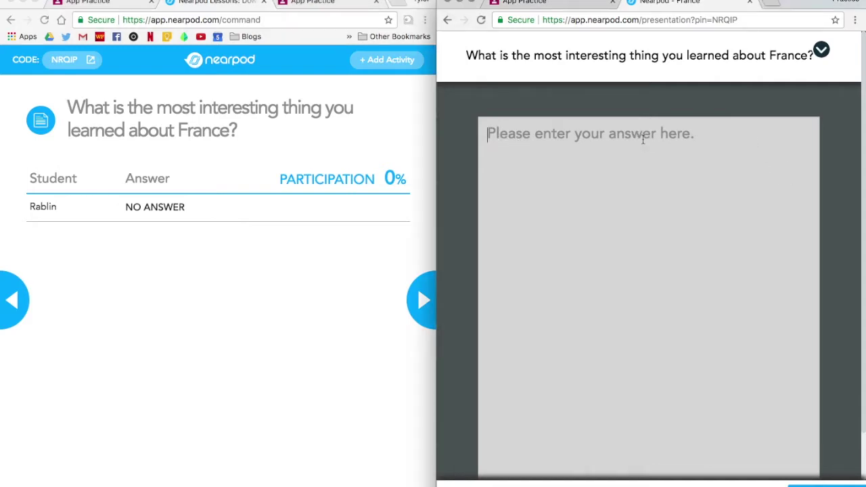
pyautogui.write('I learned that the Eiffel Tower is really big!')
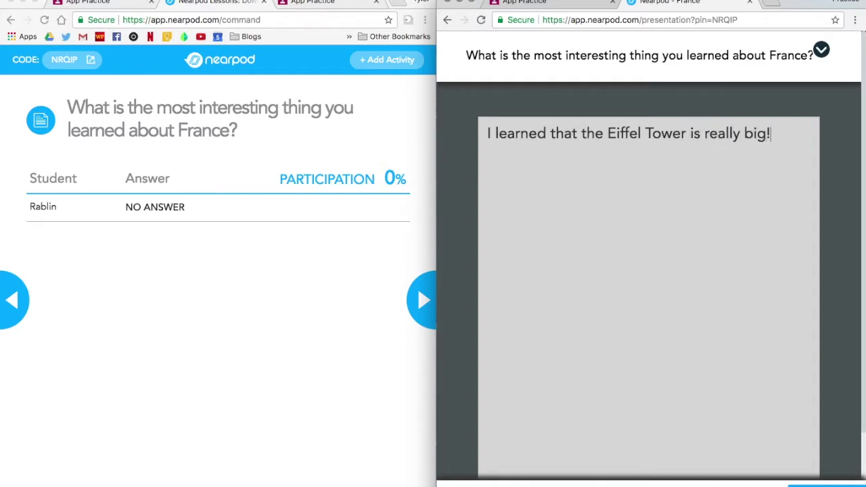
pyautogui.click(826, 486)
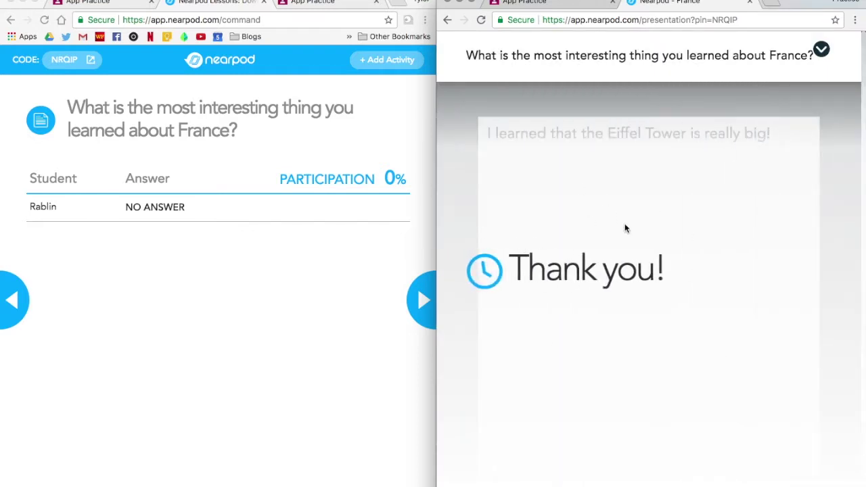
# Share the student's written answer with the class from the teacher's view and stop sharing it.
pyautogui.click(150, 263)
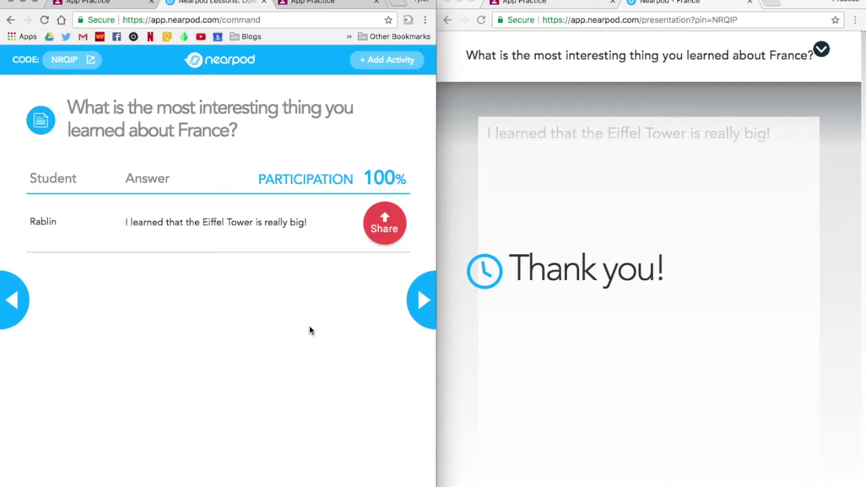
pyautogui.click(385, 223)
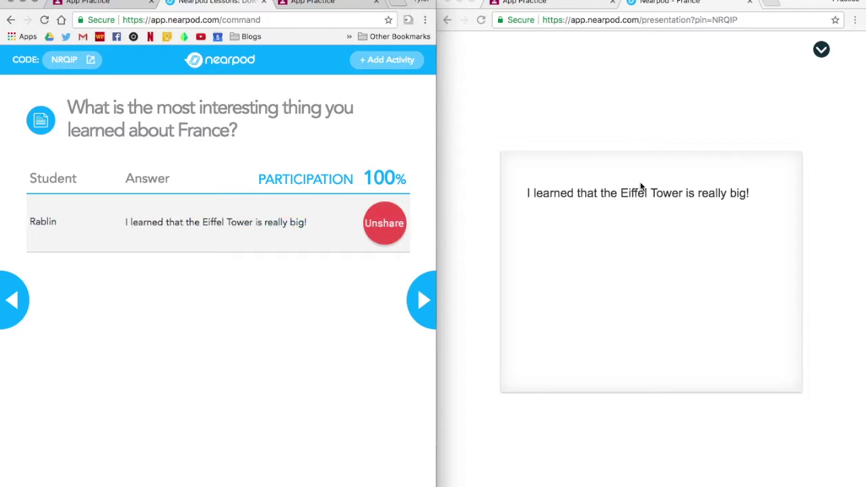
pyautogui.click(384, 227)
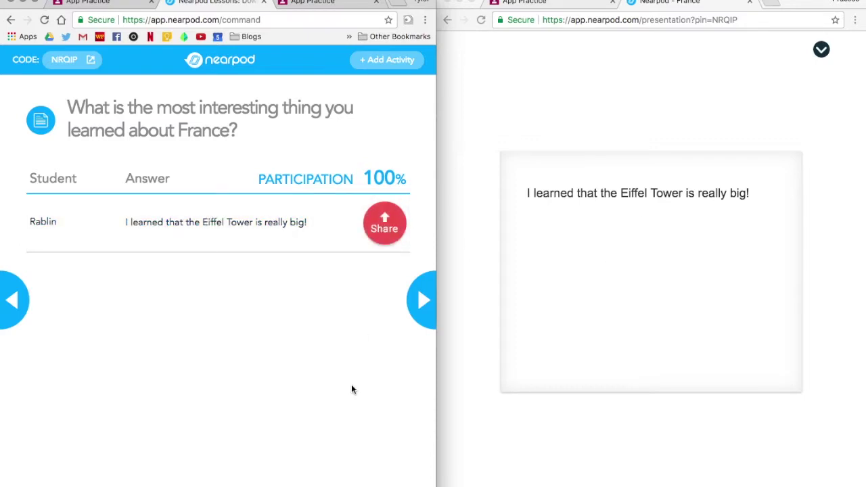
# Run the "Would you want to visit France?" poll, answering Yes as the student and briefly sharing the results from the teacher's view.
pyautogui.click(423, 297)
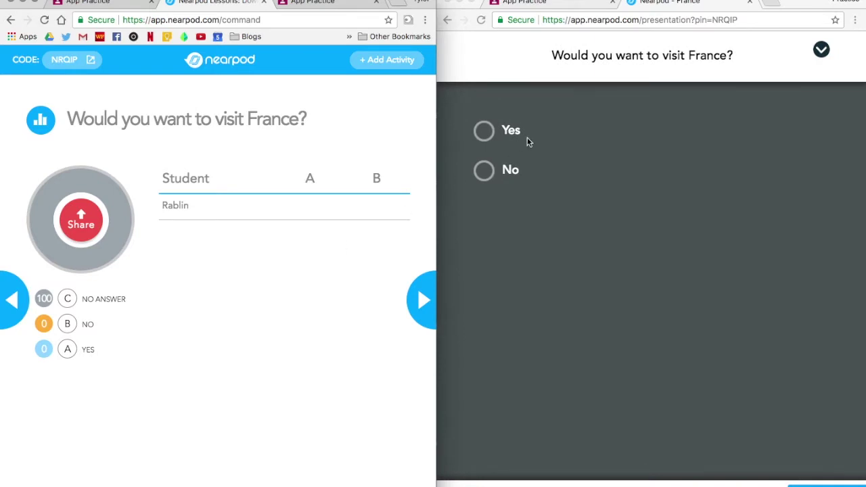
pyautogui.click(587, 142)
pyautogui.click(484, 132)
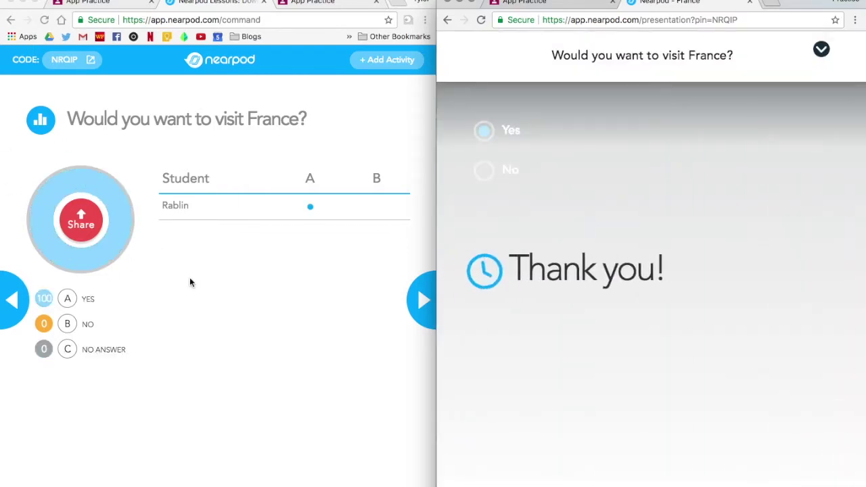
pyautogui.click(80, 220)
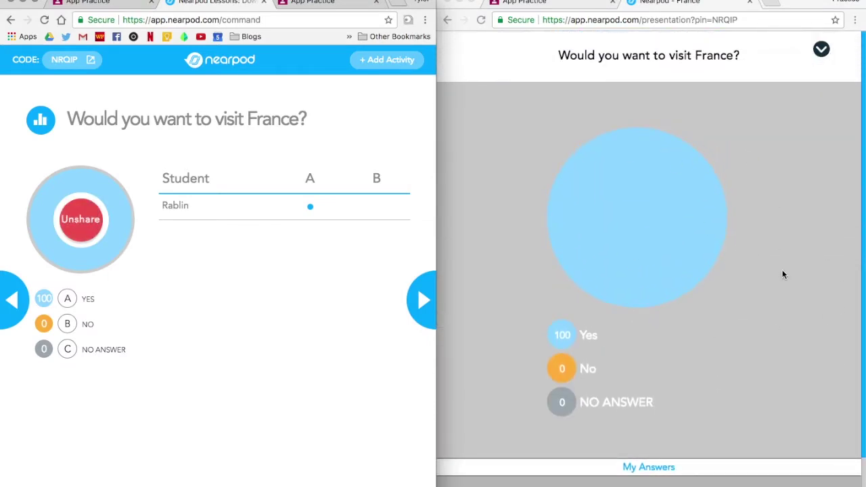
pyautogui.click(78, 206)
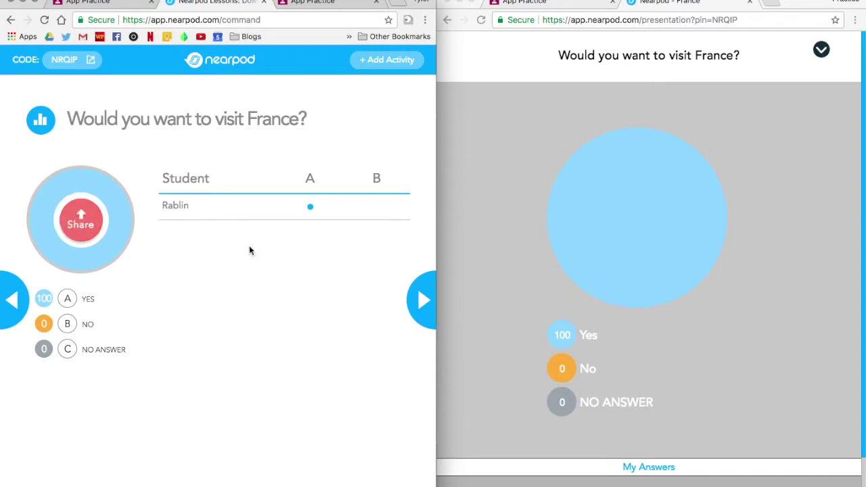
# Advance to the French flag color quiz question and submit Gold as the student's answer.
pyautogui.click(421, 301)
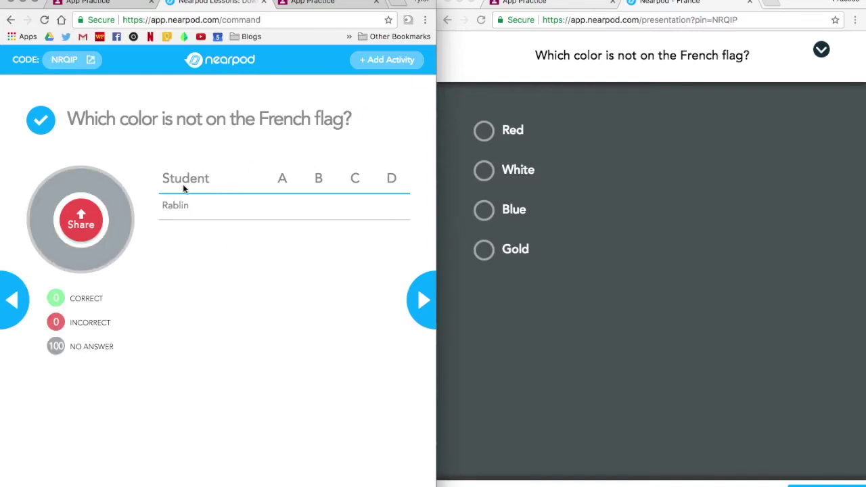
pyautogui.click(482, 255)
pyautogui.click(482, 255)
pyautogui.click(792, 484)
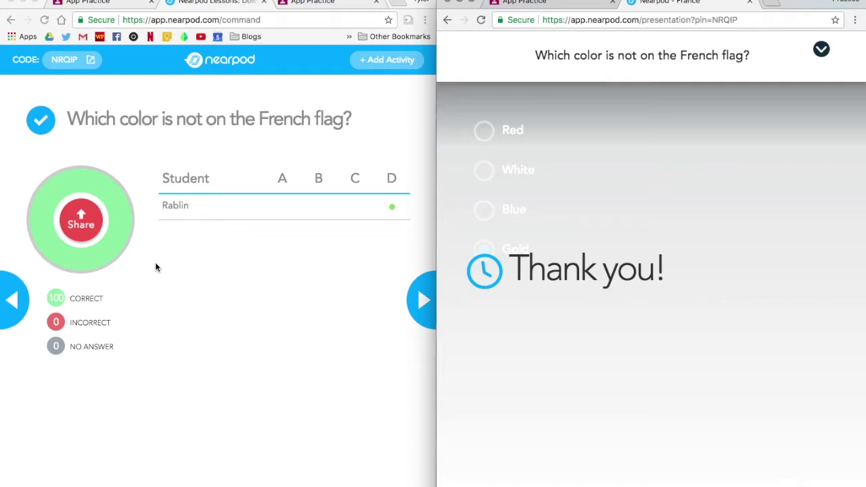
# Advance to the drawing activity and submit a rectangular flag outline with three vertical stripes from the student's view.
pyautogui.click(424, 299)
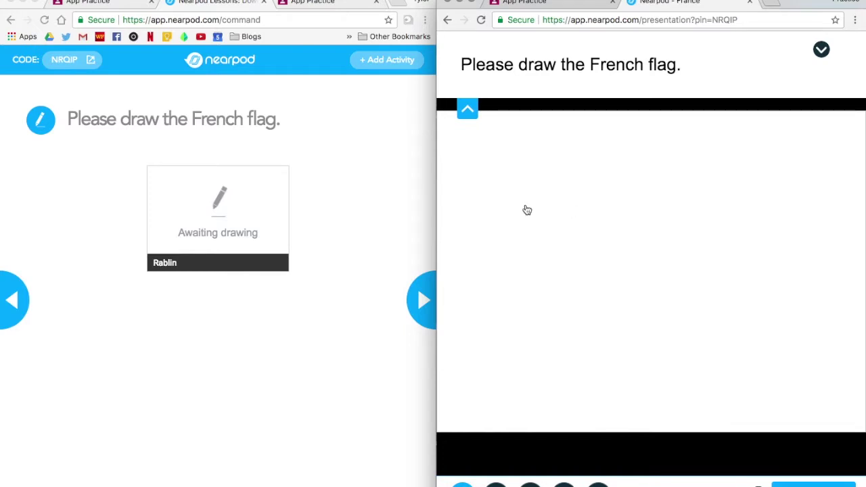
pyautogui.moveTo(525, 203)
pyautogui.mouseDown()
pyautogui.moveTo(525, 284)
pyautogui.moveTo(680, 284)
pyautogui.moveTo(678, 199)
pyautogui.moveTo(523, 200)
pyautogui.moveTo(571, 288)
pyautogui.mouseUp()
pyautogui.moveTo(628, 220); pyautogui.dragTo(628, 200)
pyautogui.moveTo(627, 251); pyautogui.dragTo(623, 281)
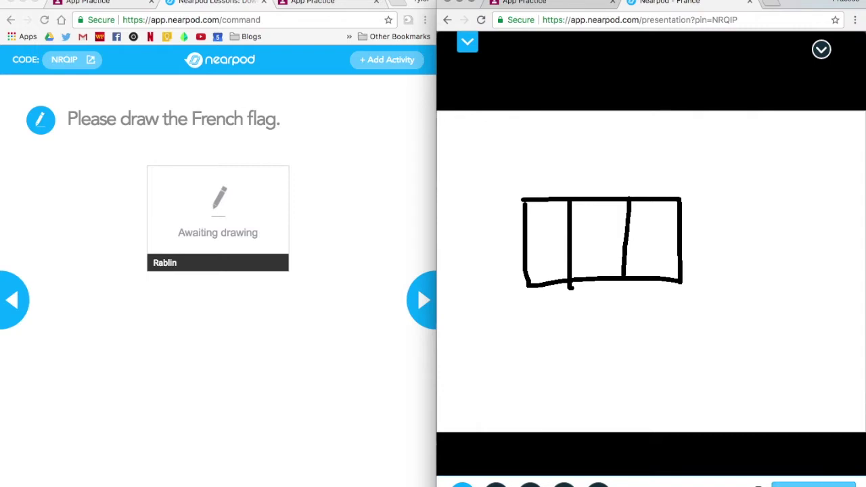
pyautogui.click(811, 485)
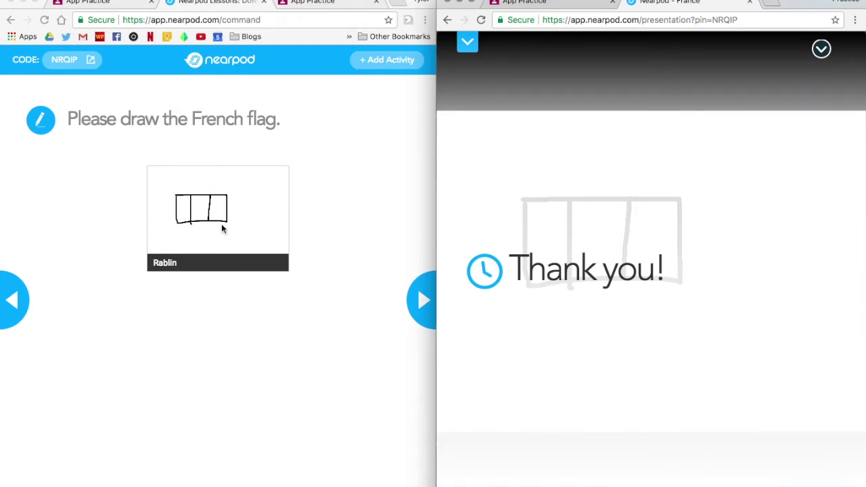
# Open the student's flag drawing in the teacher's view, share it briefly with the class, and close it.
pyautogui.click(245, 220)
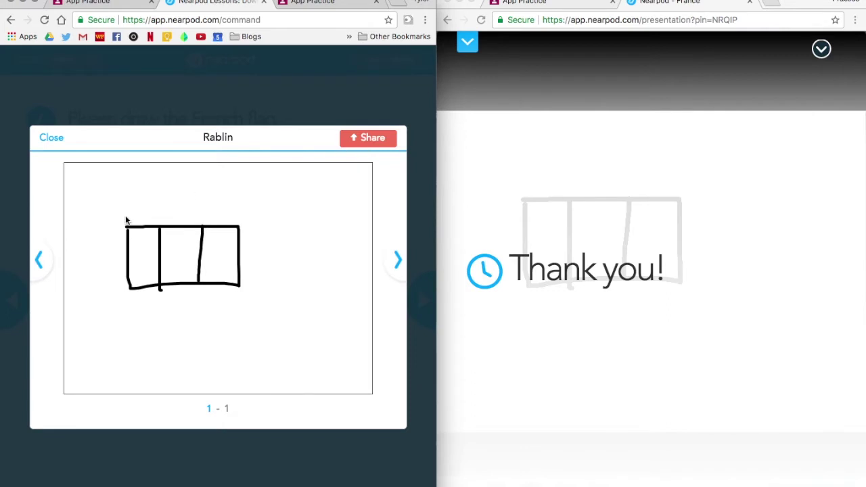
pyautogui.click(373, 137)
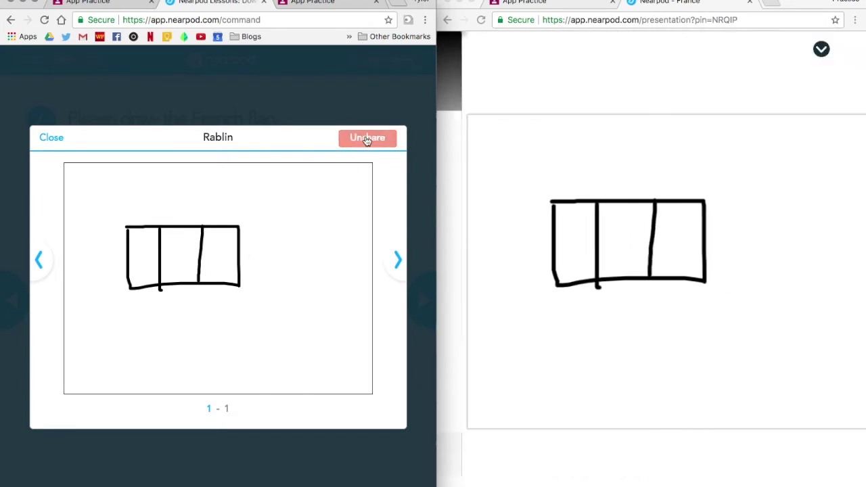
pyautogui.click(366, 140)
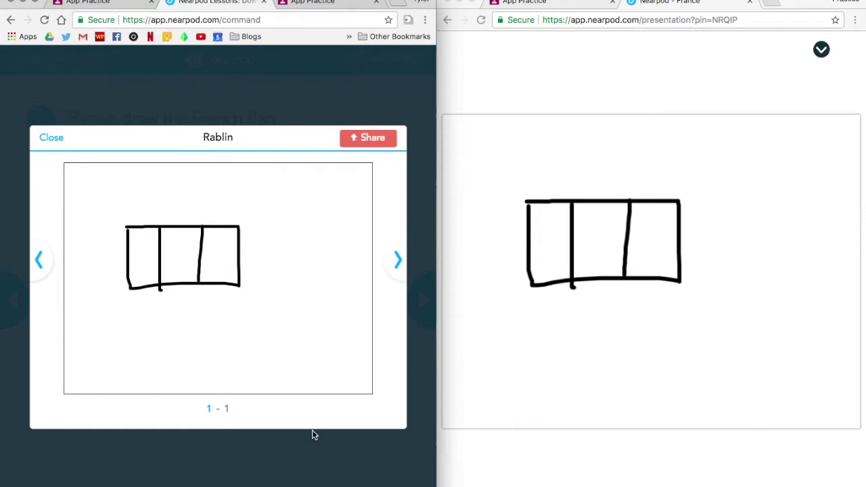
pyautogui.click(49, 138)
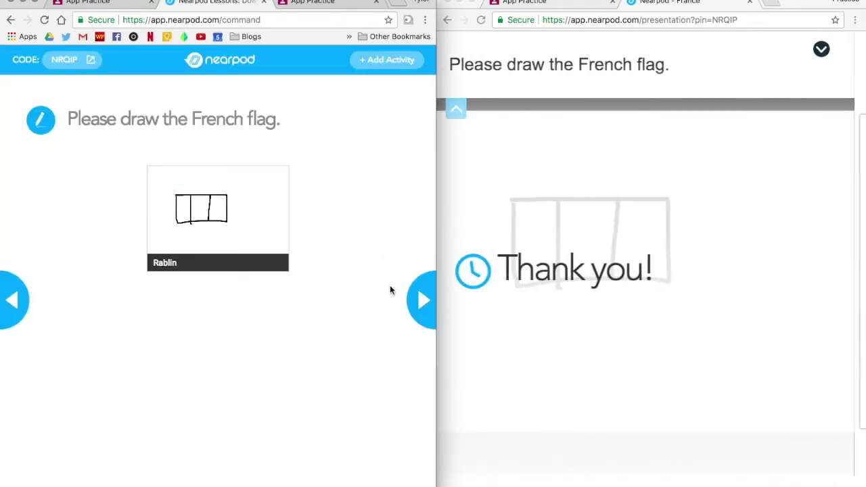
# Advance to the France collaborate board and decline comment approval, applying the choice for the rest of the session.
pyautogui.click(419, 301)
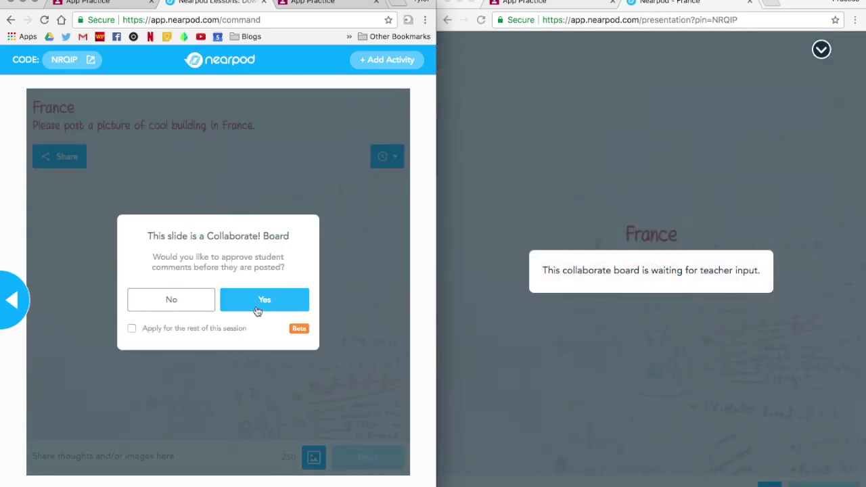
pyautogui.click(132, 329)
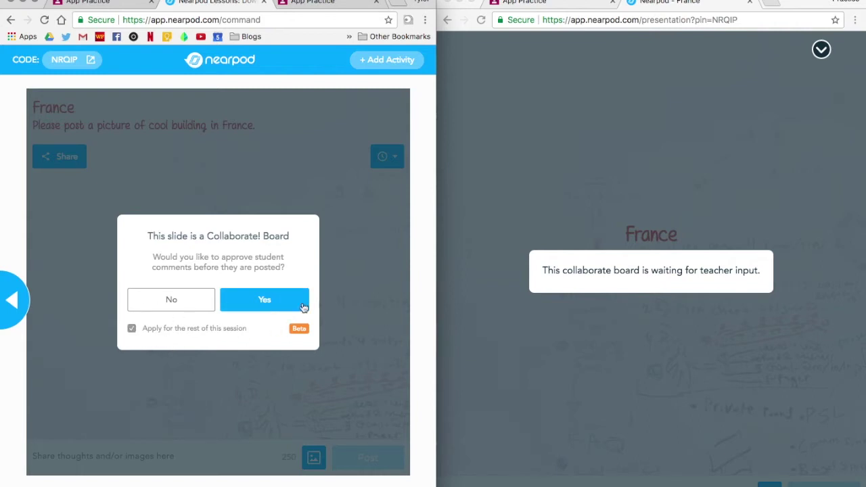
pyautogui.click(202, 304)
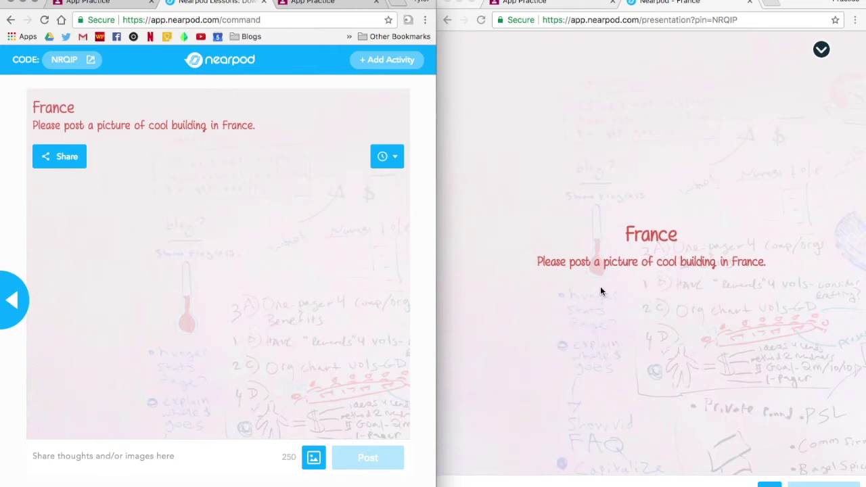
# Search images for "Eiffel Tower" in the student's view and post the first picture to the collaborate board.
pyautogui.click(715, 309)
pyautogui.click(769, 483)
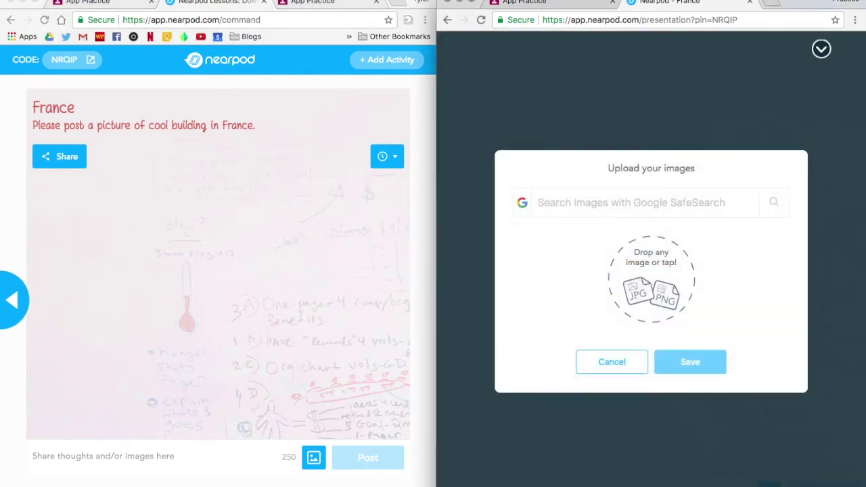
pyautogui.click(647, 202)
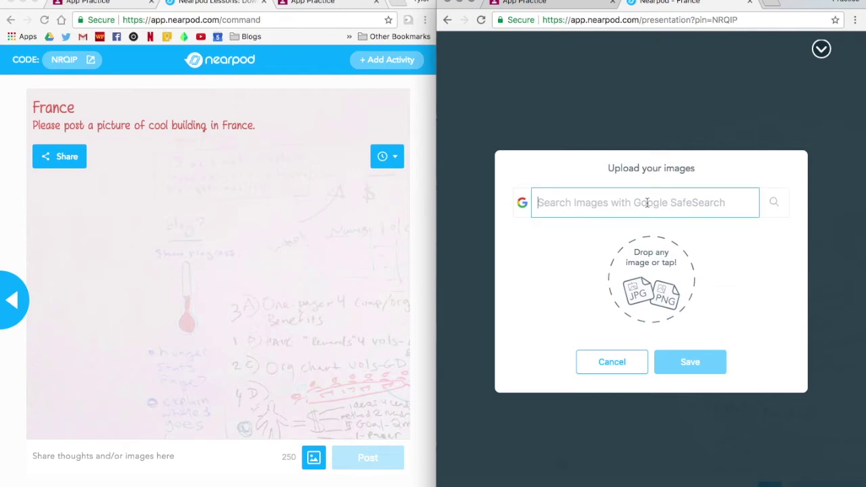
pyautogui.write('E')
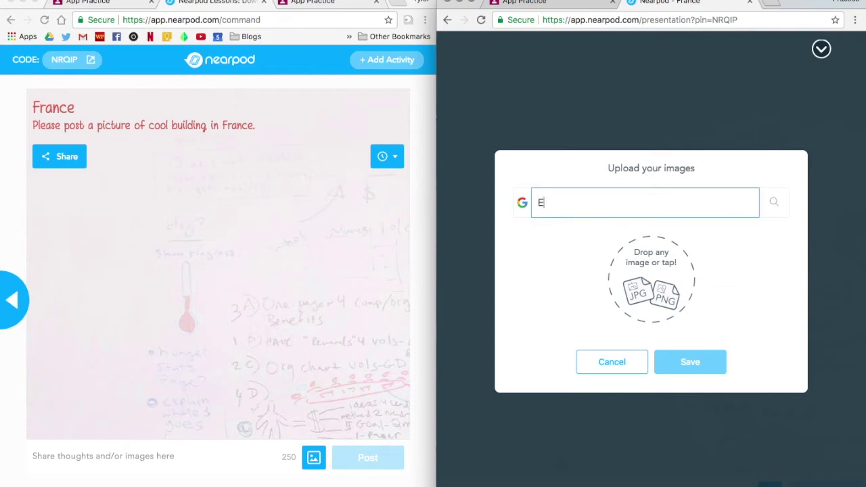
pyautogui.write('iffel Tower')
pyautogui.click(774, 202)
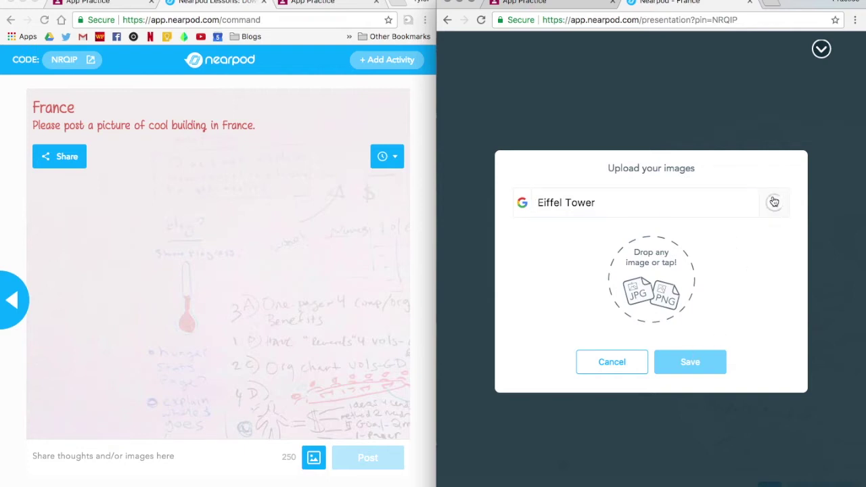
pyautogui.click(562, 275)
pyautogui.click(691, 360)
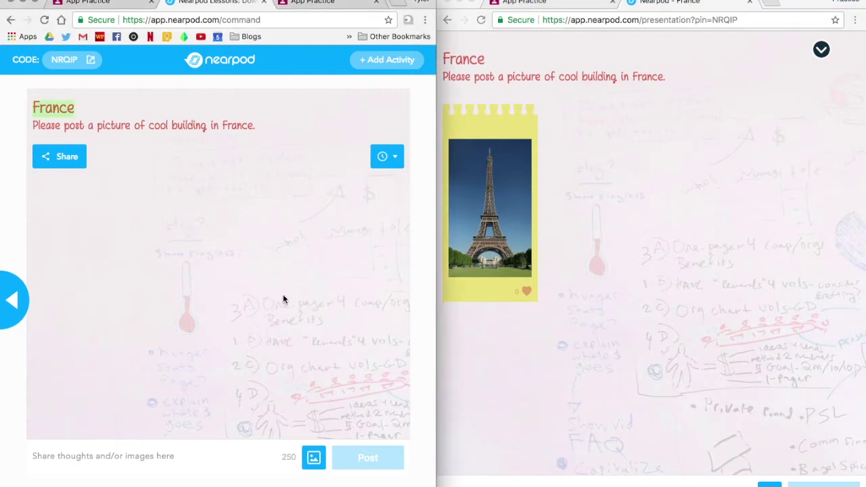
pyautogui.click(585, 209)
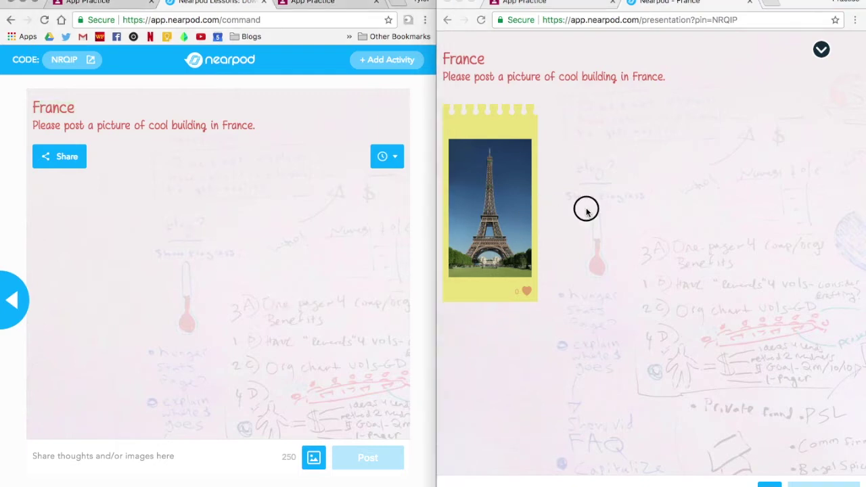
pyautogui.click(188, 223)
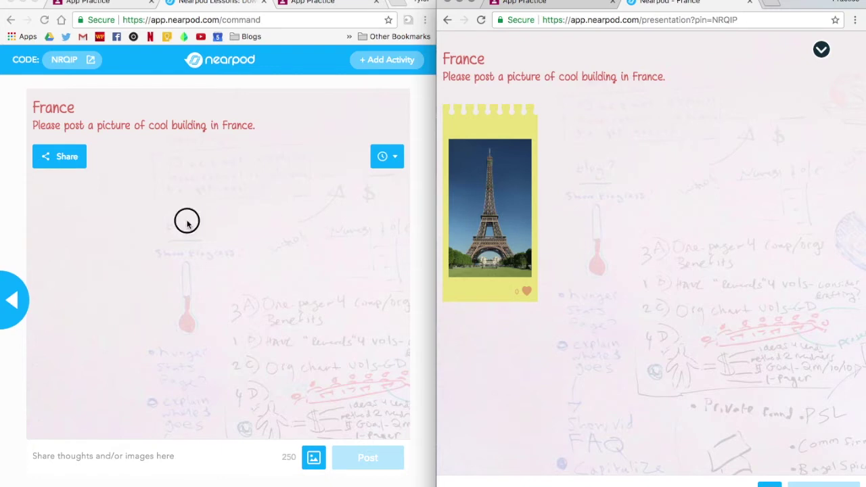
pyautogui.click(187, 183)
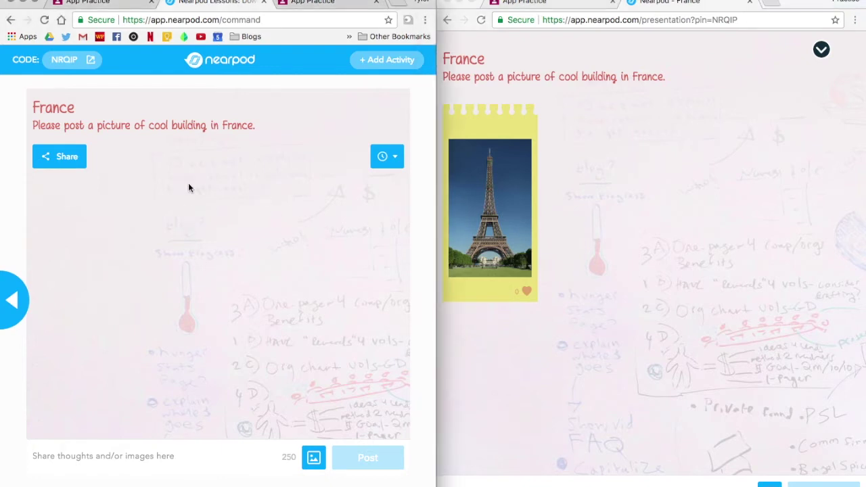
pyautogui.click(206, 332)
pyautogui.click(604, 183)
pyautogui.click(325, 207)
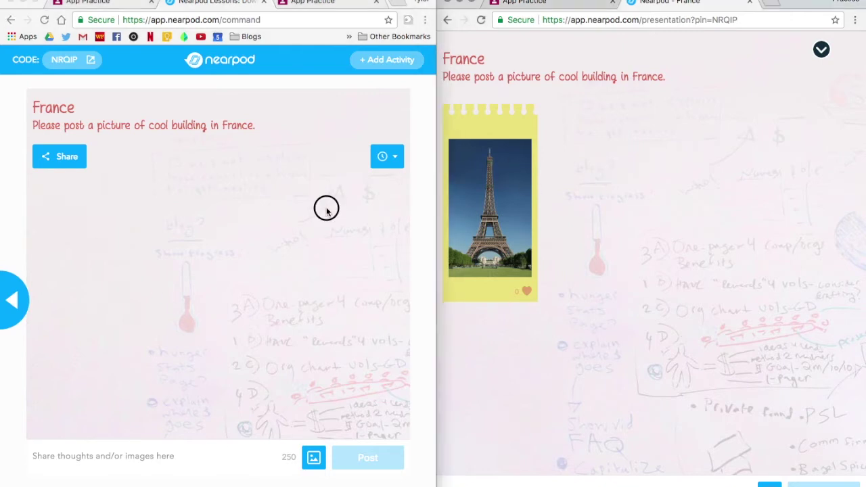
# Sort the posts on the teacher's collaborate board by Most Recent.
pyautogui.click(387, 157)
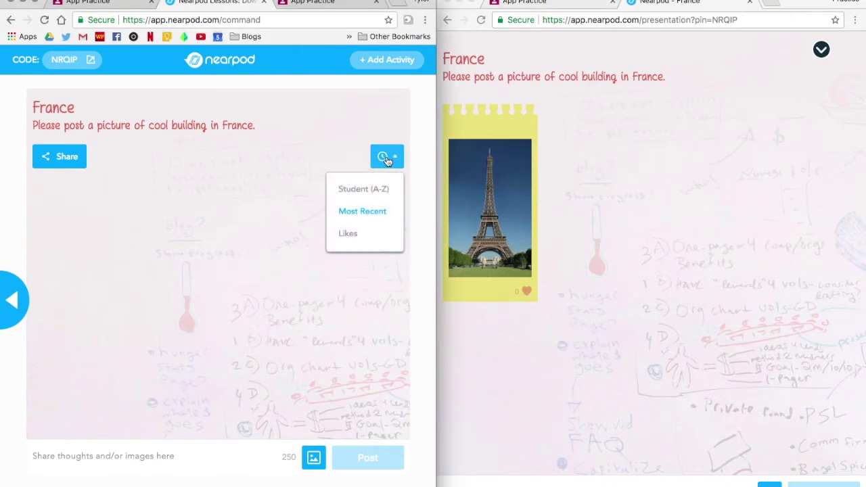
pyautogui.click(362, 213)
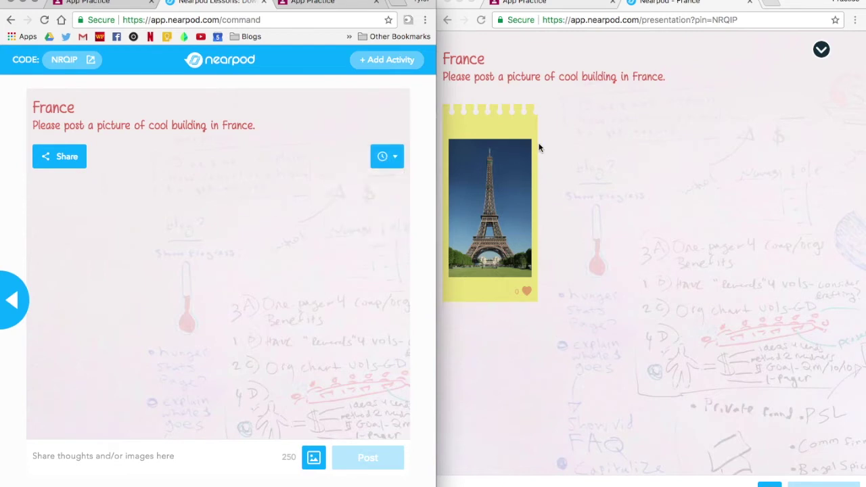
pyautogui.click(549, 296)
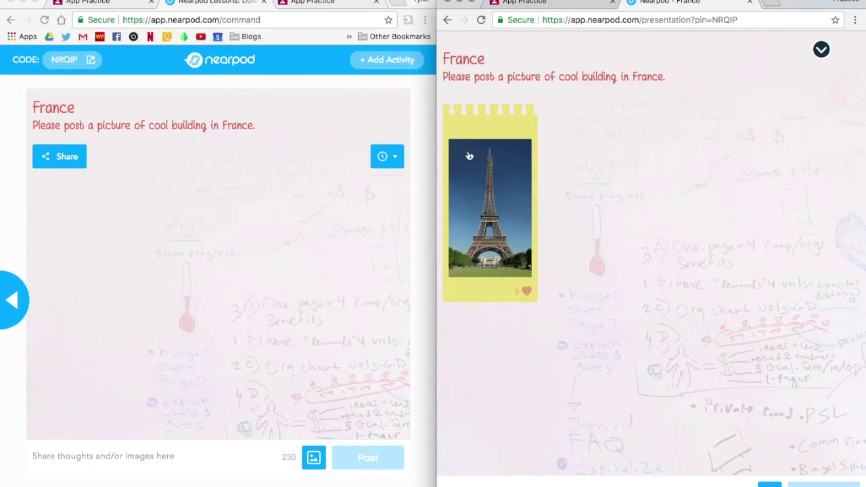
# Like the Eiffel Tower post in the student's view and check the sorting options on the teacher's collaborate board.
pyautogui.click(527, 292)
pyautogui.click(381, 163)
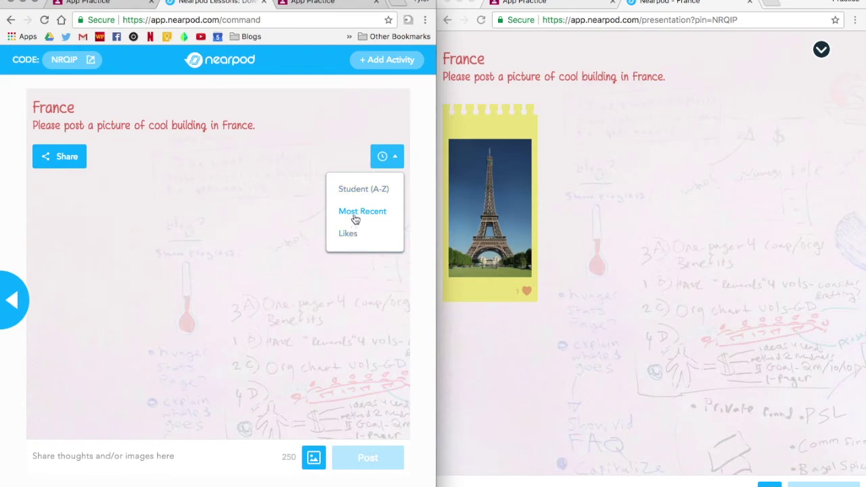
pyautogui.click(257, 195)
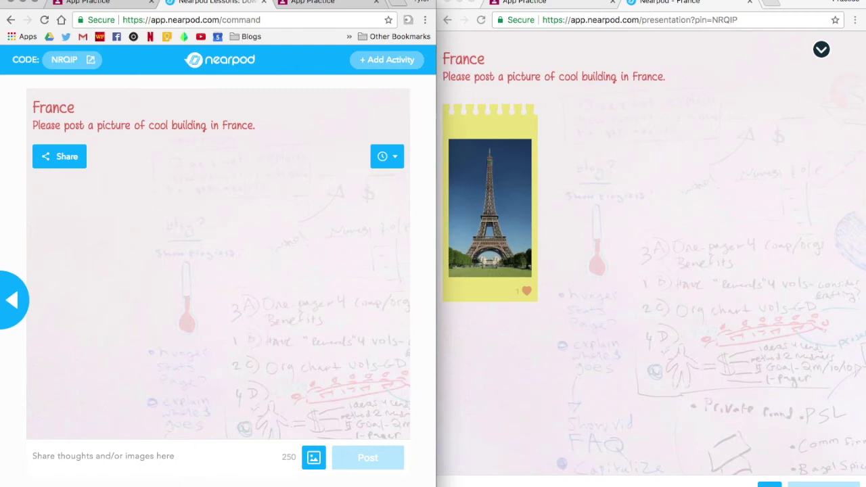
pyautogui.click(226, 65)
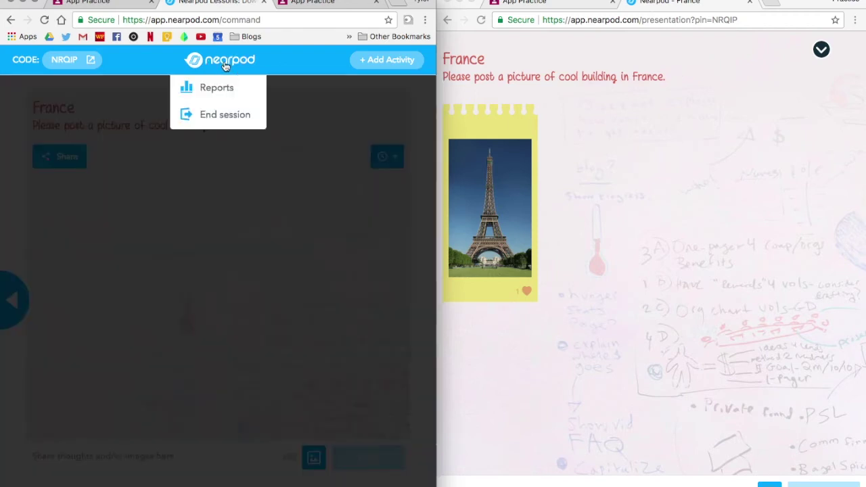
pyautogui.click(215, 116)
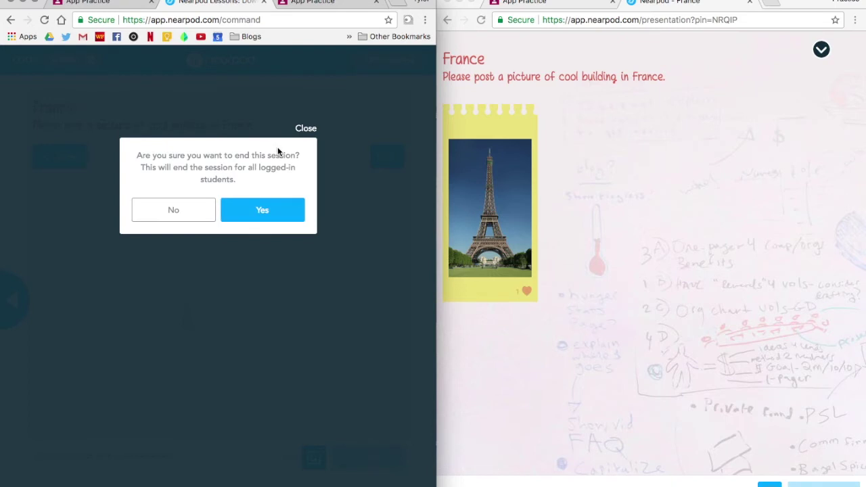
pyautogui.click(305, 132)
# Request the presentation's assessment report to be sent to the teacher's email account.
pyautogui.click(223, 64)
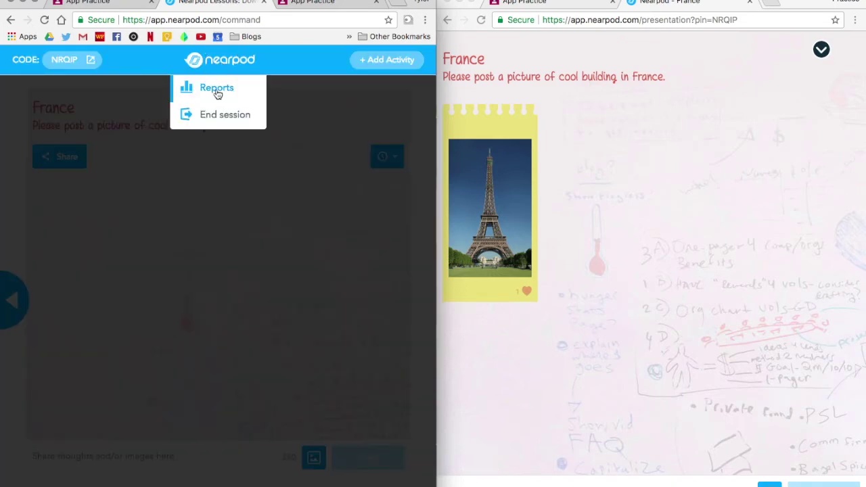
pyautogui.click(216, 88)
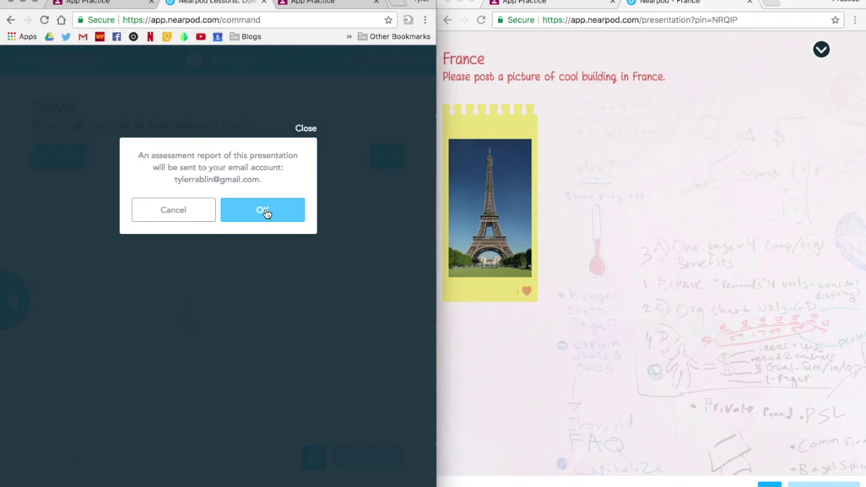
pyautogui.click(264, 210)
# End the live session for all students and dismiss the session-ended notice in the student's view.
pyautogui.click(215, 67)
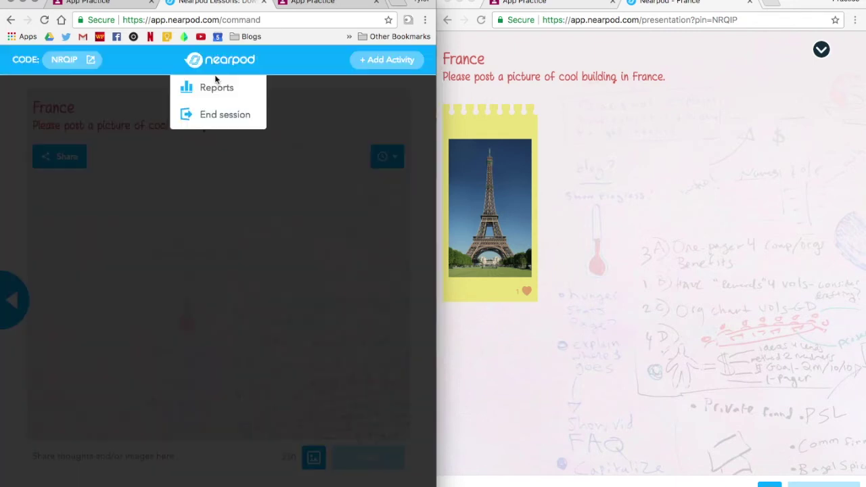
pyautogui.click(213, 115)
pyautogui.click(253, 200)
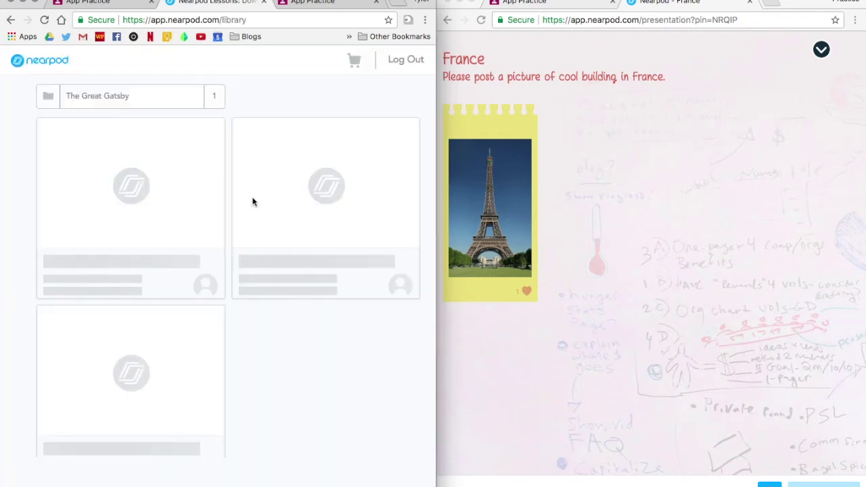
pyautogui.moveTo(84, 148)
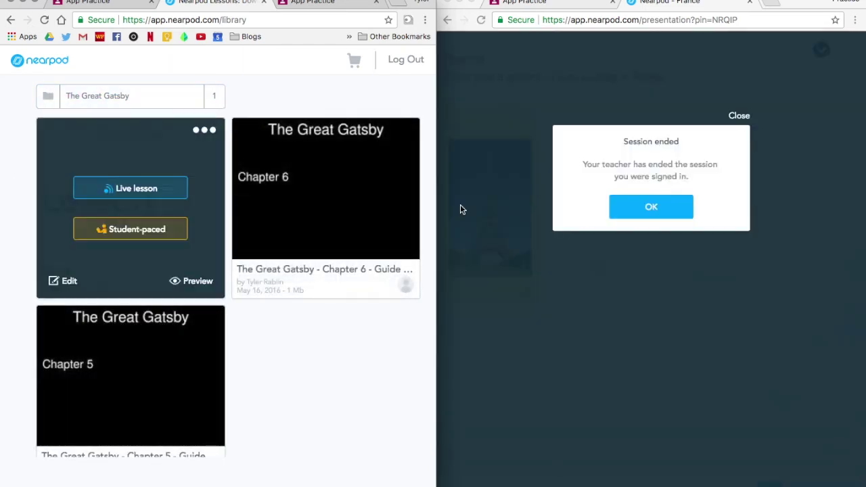
pyautogui.click(657, 210)
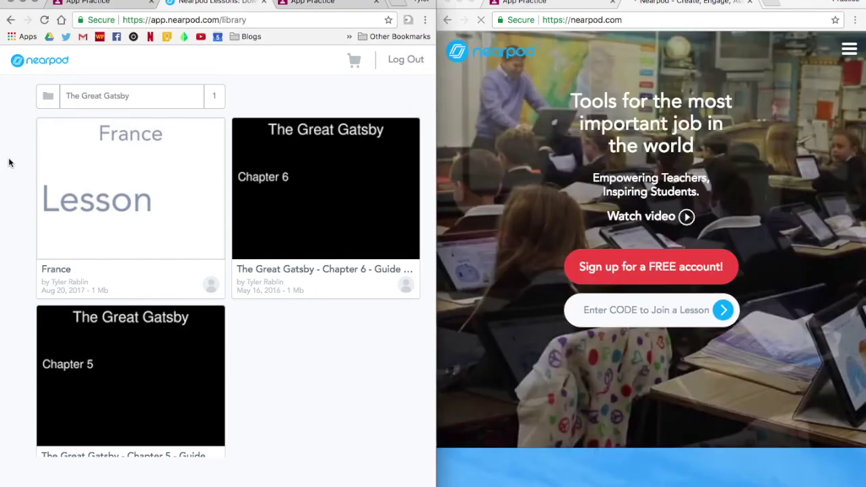
# Open the post-session report for the France lesson's session from the teacher's library.
pyautogui.click(206, 131)
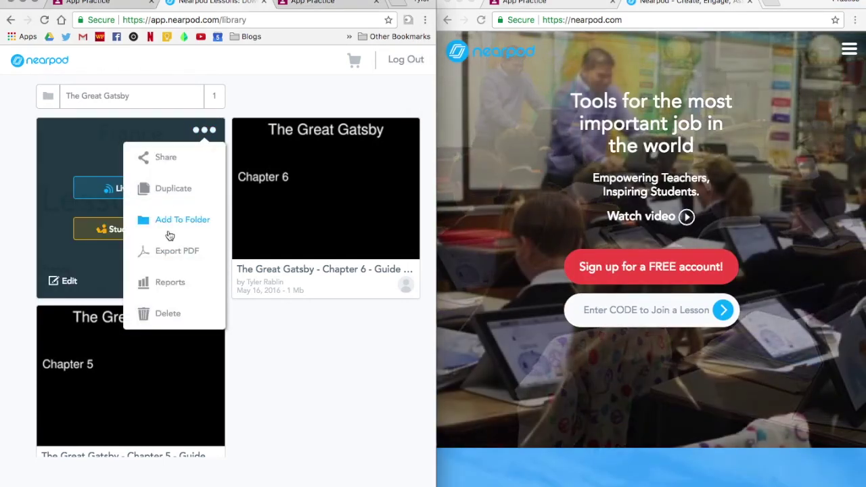
pyautogui.click(169, 282)
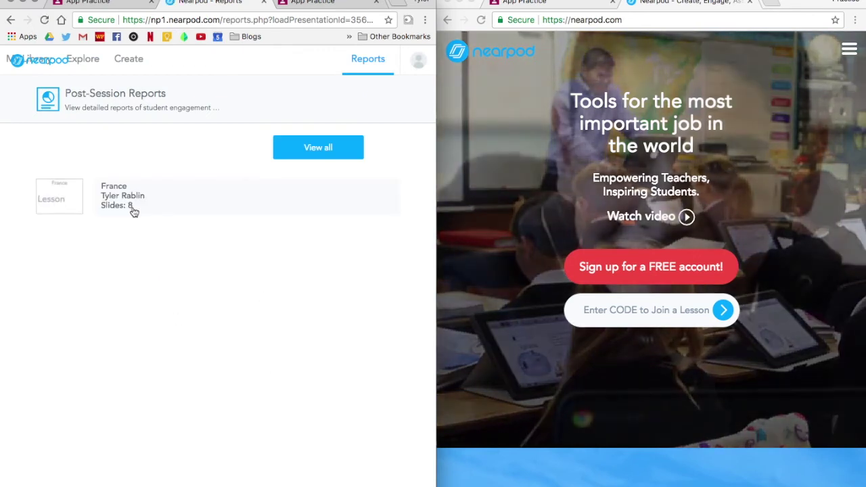
pyautogui.click(131, 211)
pyautogui.click(168, 240)
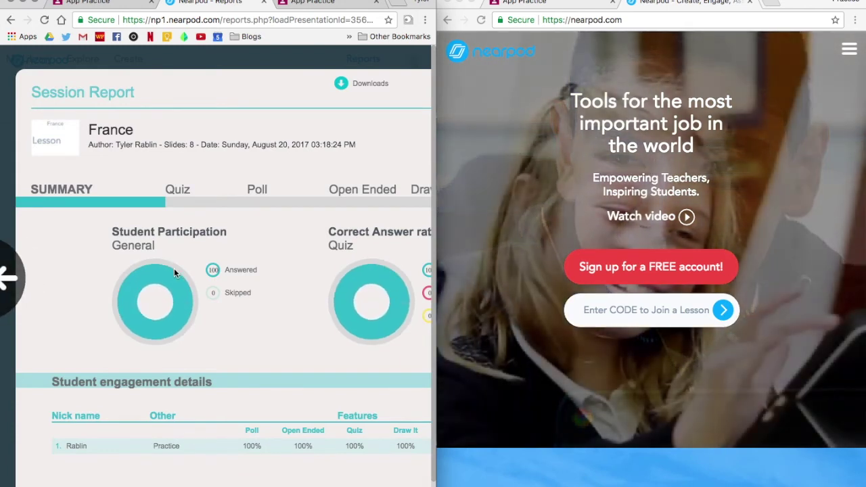
# Widen the teacher's browser window and review the report's Summary, Quiz, Poll, Open Ended, Draw It and Collaborate! sections.
pyautogui.moveTo(438, 347); pyautogui.dragTo(862, 430)
pyautogui.scroll(-1, 675, 397)
pyautogui.scroll(1, 674, 397)
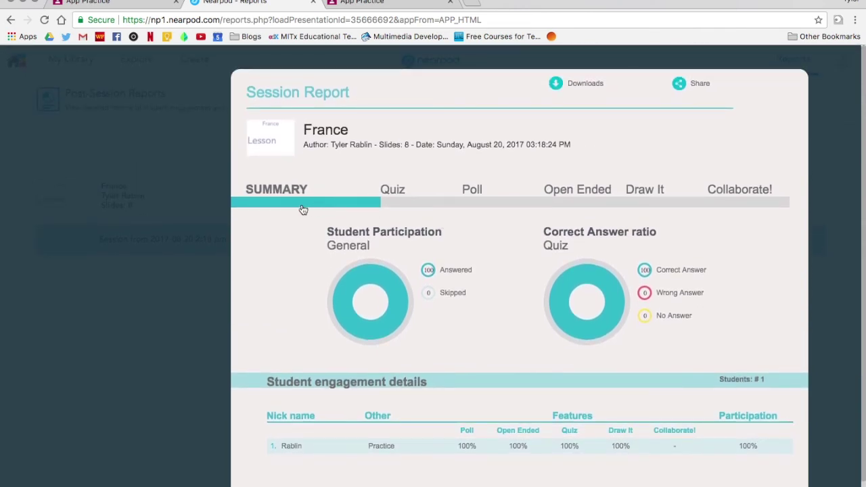
pyautogui.click(405, 199)
pyautogui.click(485, 204)
pyautogui.click(562, 204)
pyautogui.click(661, 204)
pyautogui.click(738, 204)
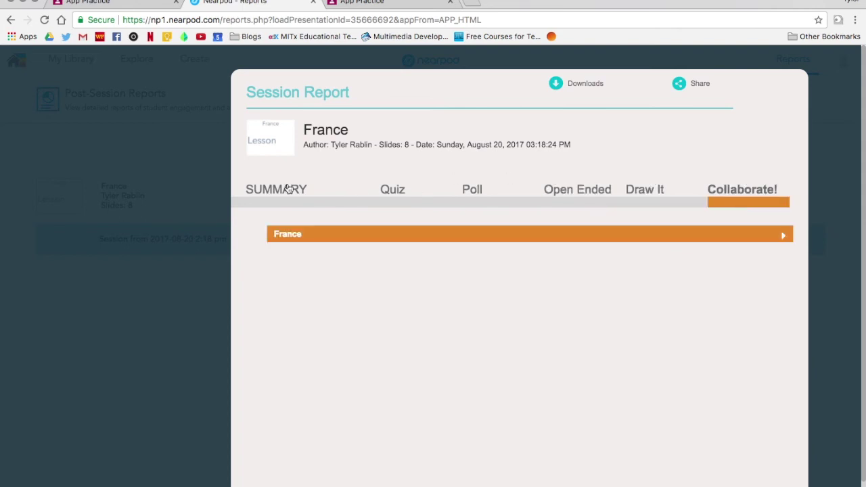
pyautogui.scroll(-2, 422, 396)
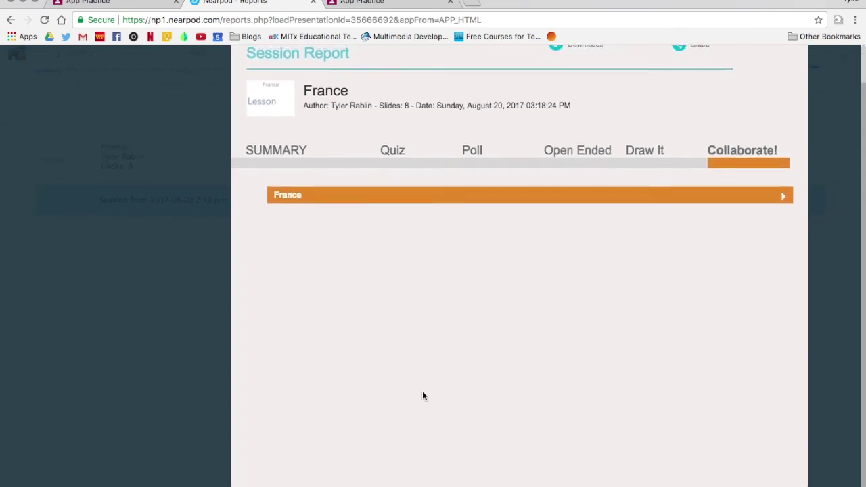
pyautogui.scroll(2, 706, 231)
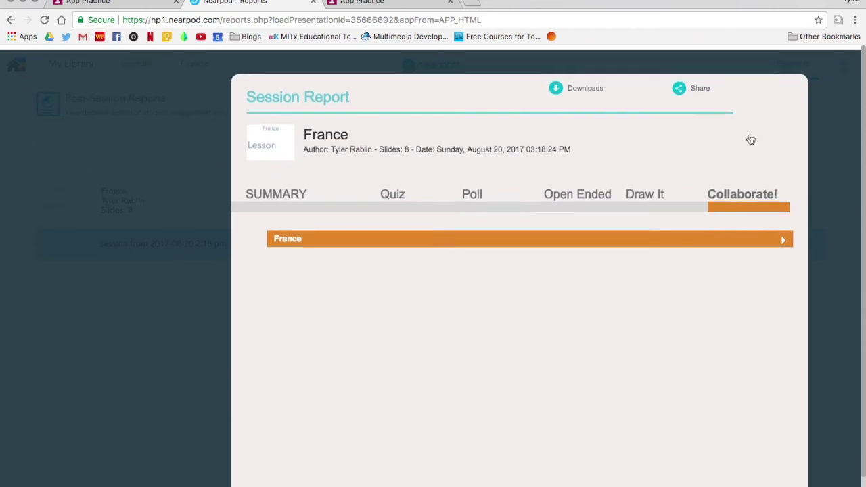